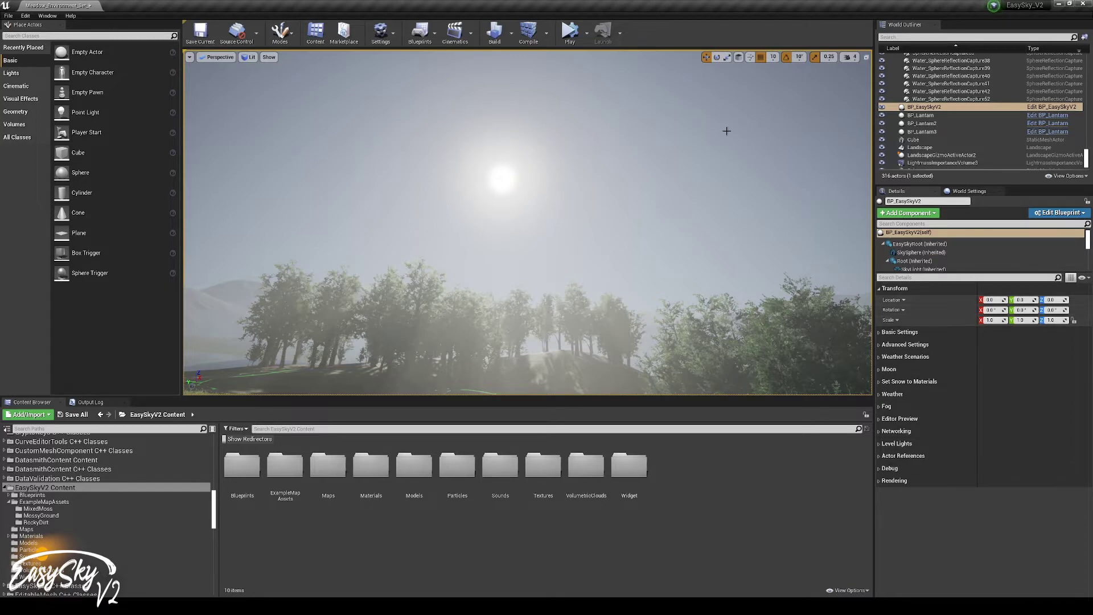
Expand the Basic Settings category of the BP_EasySkyV2 actor.
{"action": "mouse_move", "coordinate": [695, 165]}
{"action": "right_mouse_down"}
{"action": "mouse_move", "coordinate": [690, 296]}
{"action": "mouse_move", "coordinate": [694, 165]}
{"action": "right_mouse_up"}
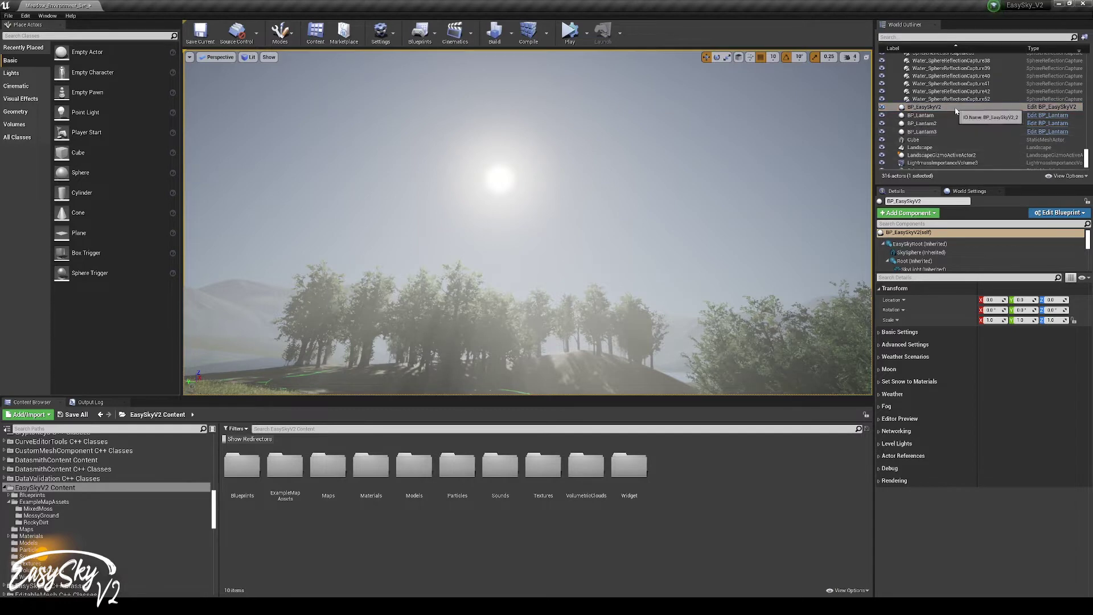
{"action": "right_click_drag", "start_coordinate": [740, 165], "coordinate": [945, 222]}
{"action": "key", "text": "w"}
{"action": "right_click_drag", "start_coordinate": [811, 247], "coordinate": [786, 250]}
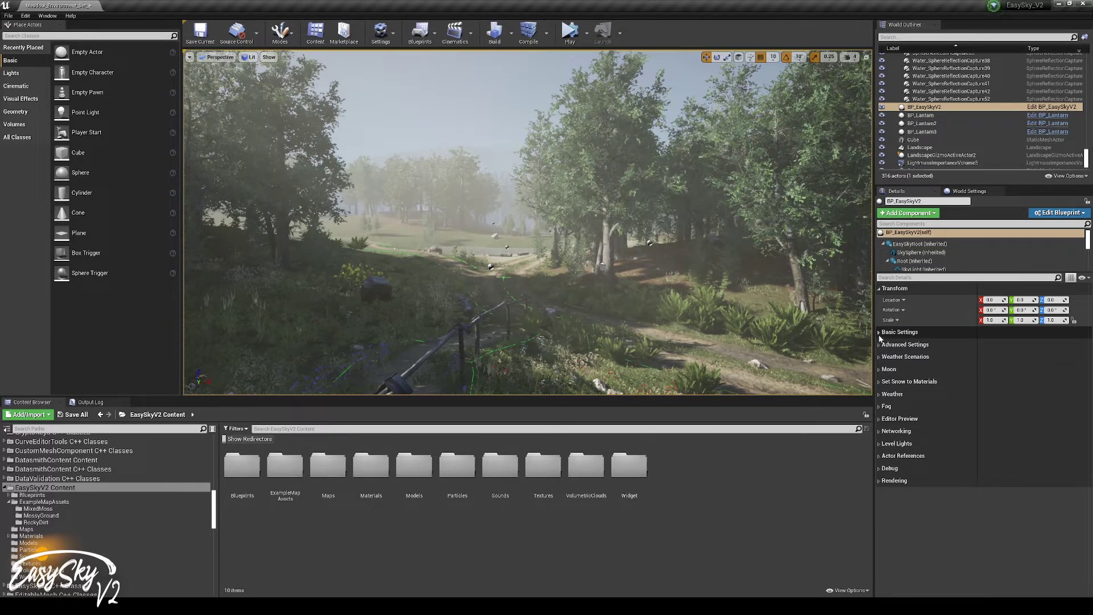
{"action": "left_click", "coordinate": [879, 333]}
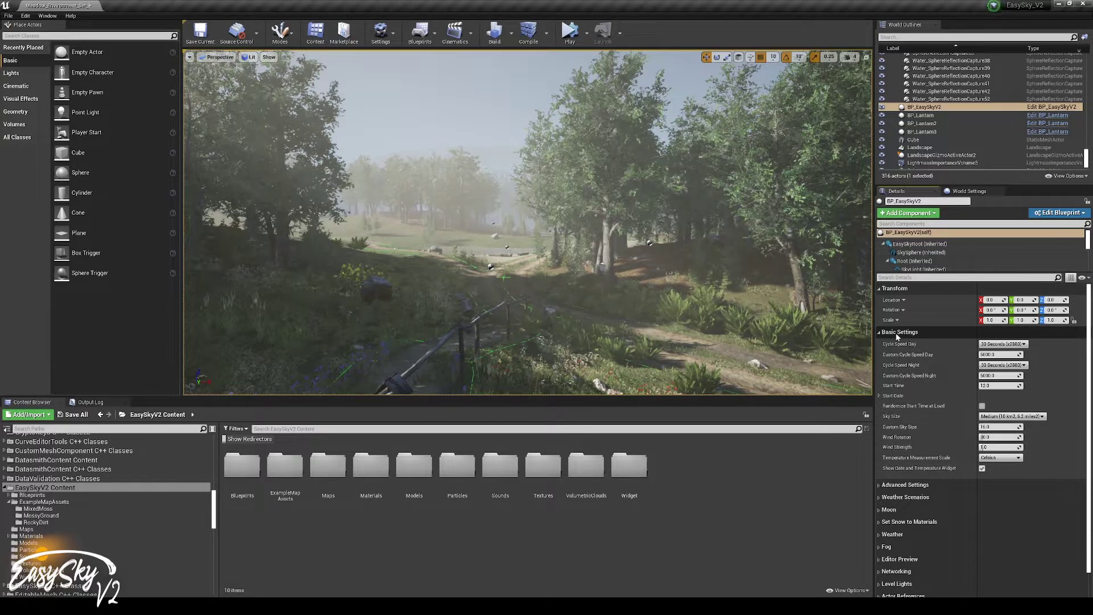
{"action": "right_click_drag", "start_coordinate": [660, 267], "coordinate": [575, 236]}
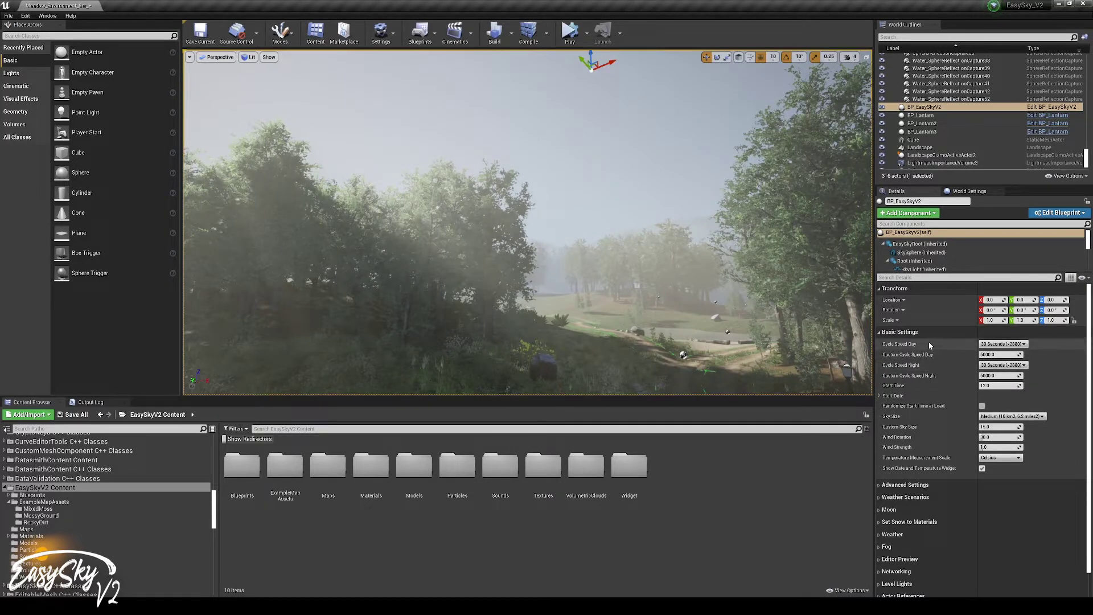
{"action": "right_click_drag", "start_coordinate": [684, 272], "coordinate": [516, 189]}
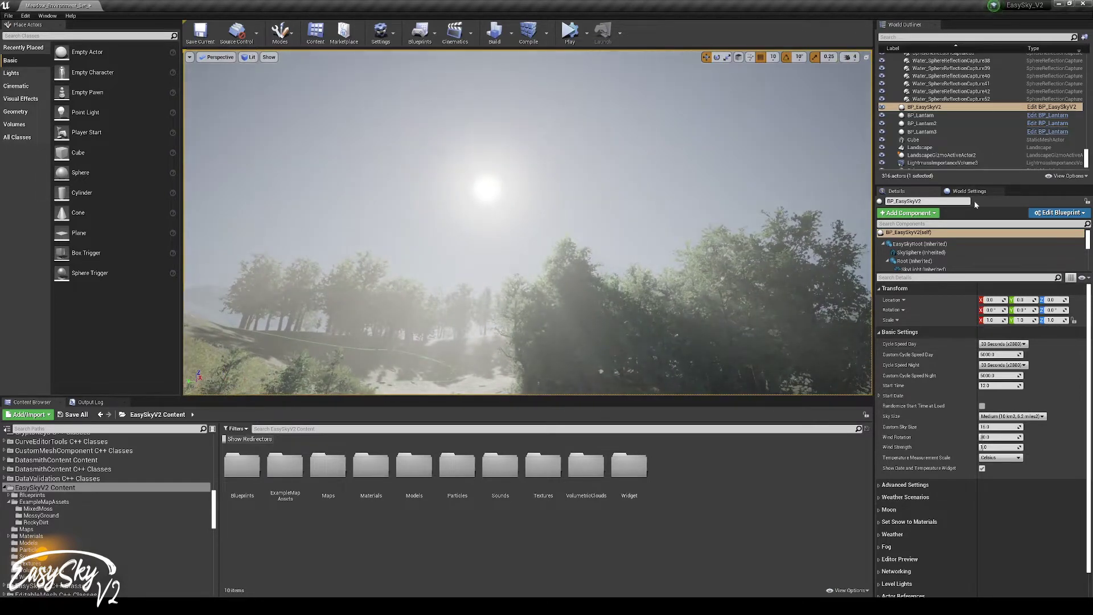
{"action": "right_click_drag", "start_coordinate": [774, 234], "coordinate": [853, 279]}
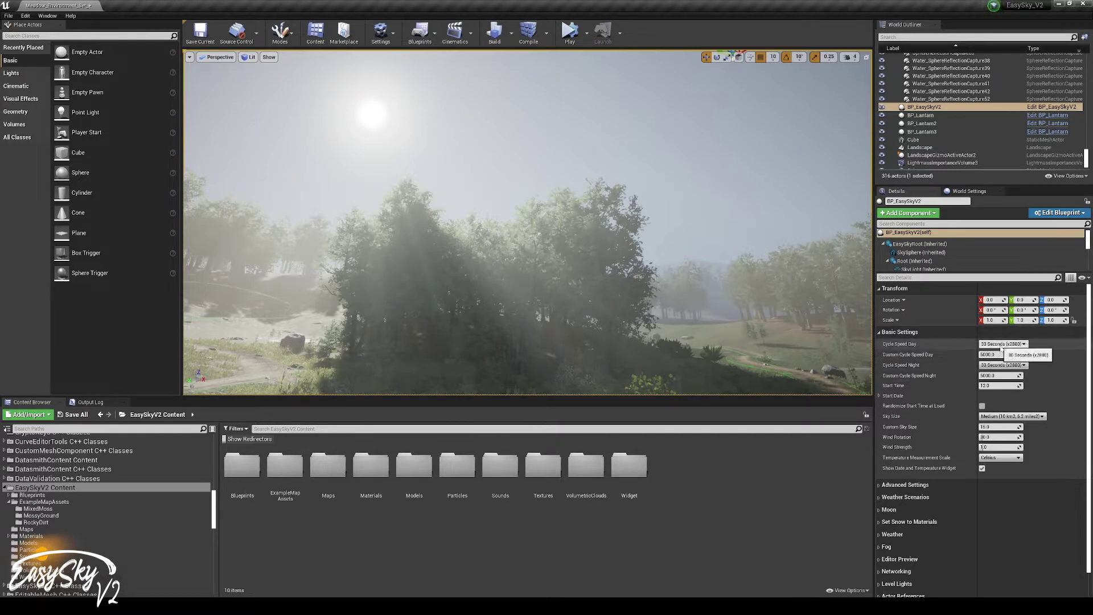
Set Cycle Speed Night in the sky actor's basic settings to 10 Seconds (x8640).
{"action": "left_click", "coordinate": [1002, 364]}
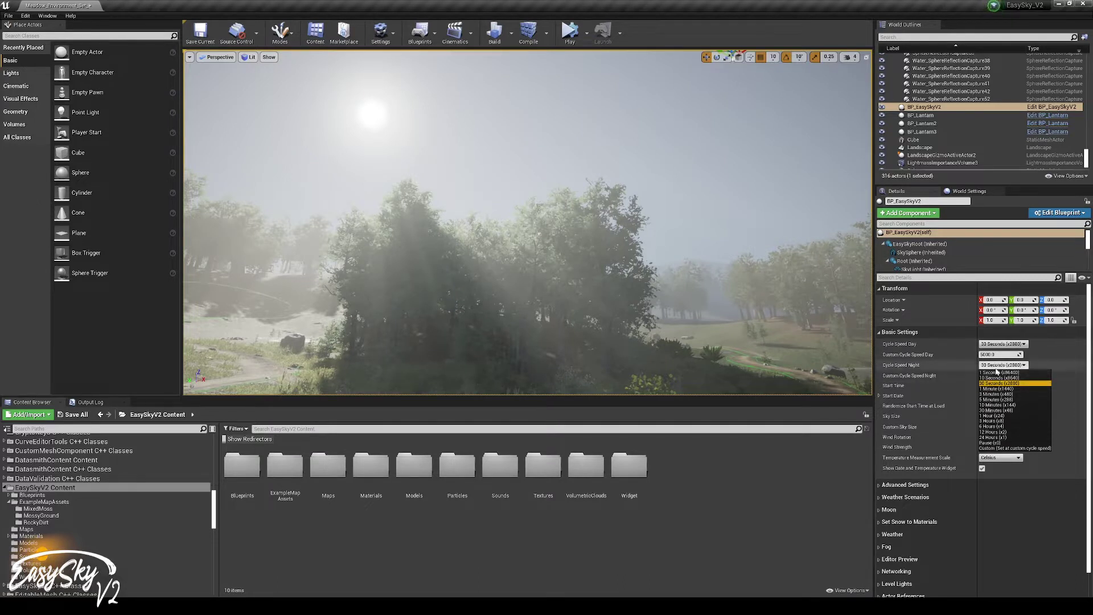
{"action": "left_click", "coordinate": [996, 366]}
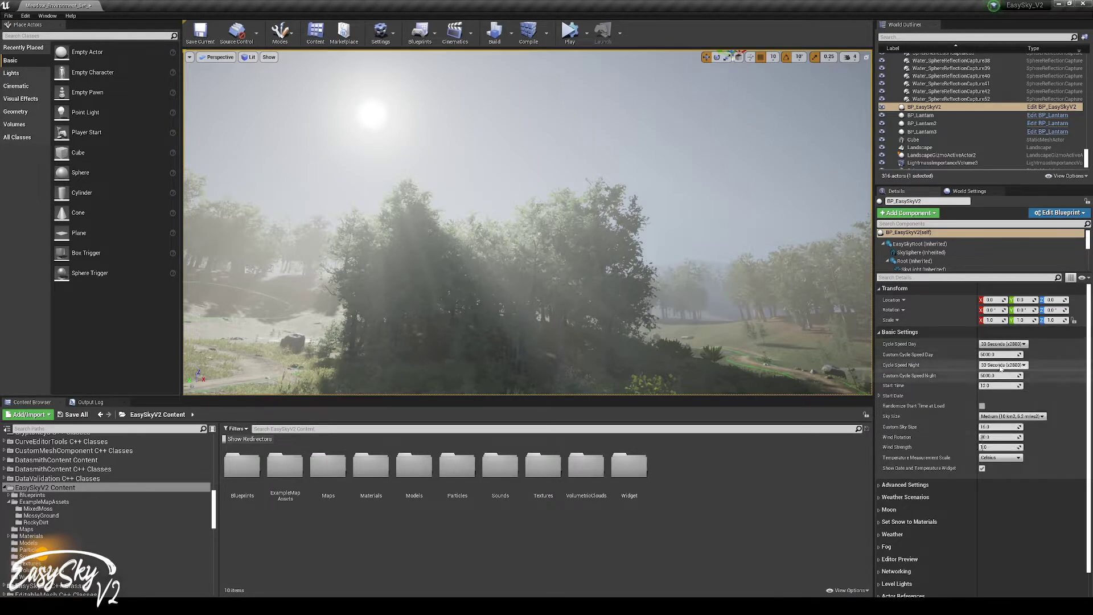
{"action": "left_click", "coordinate": [1000, 364]}
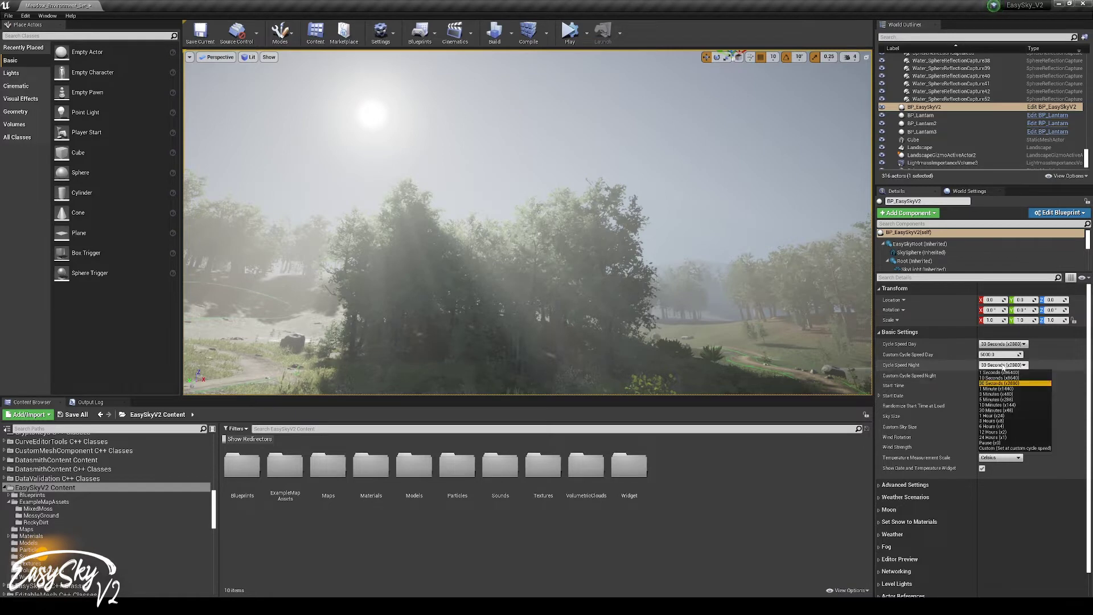
{"action": "left_click", "coordinate": [998, 378]}
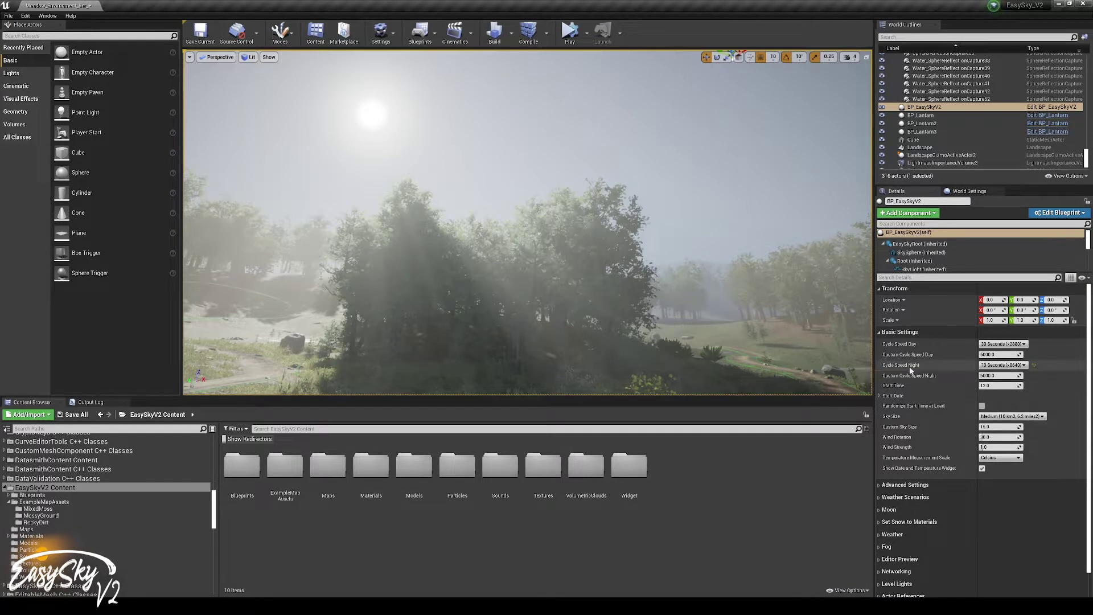
Run the level simulation to watch the sky's day and night cycle, and stop it again.
{"action": "right_click_drag", "start_coordinate": [811, 323], "coordinate": [820, 370]}
{"action": "key", "text": "s"}
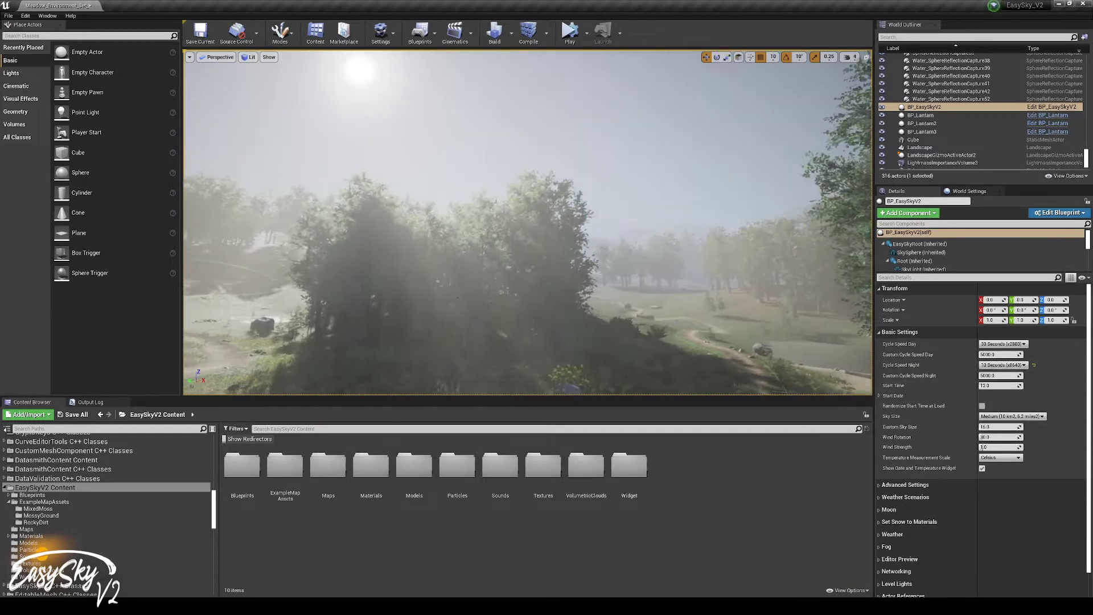
{"action": "right_click_drag", "start_coordinate": [789, 254], "coordinate": [572, 20]}
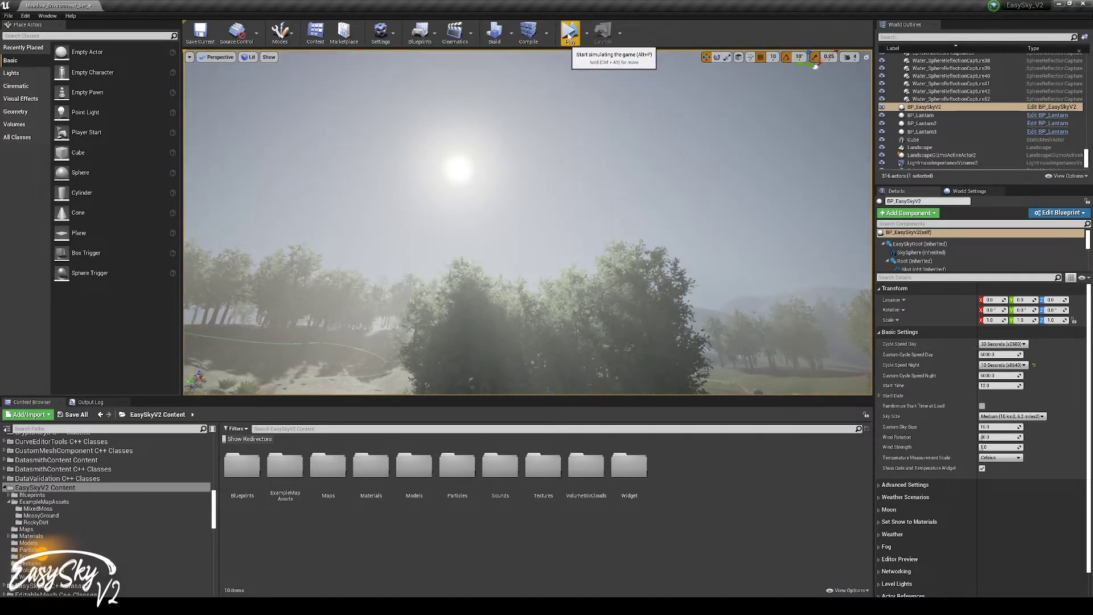
{"action": "key", "text": "alt+p"}
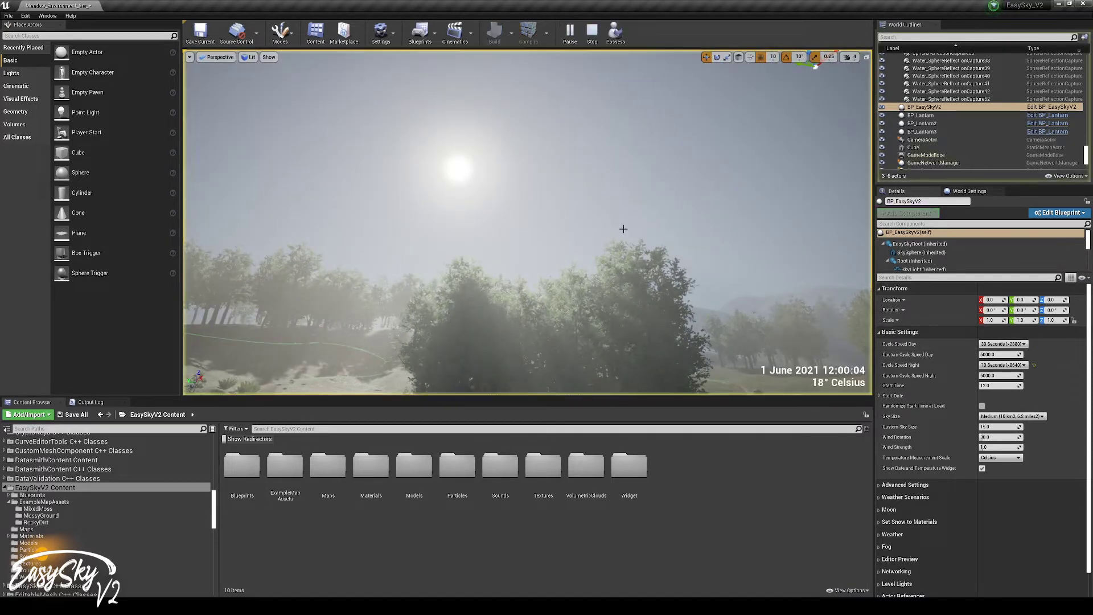
{"action": "right_click_drag", "start_coordinate": [639, 249], "coordinate": [725, 291]}
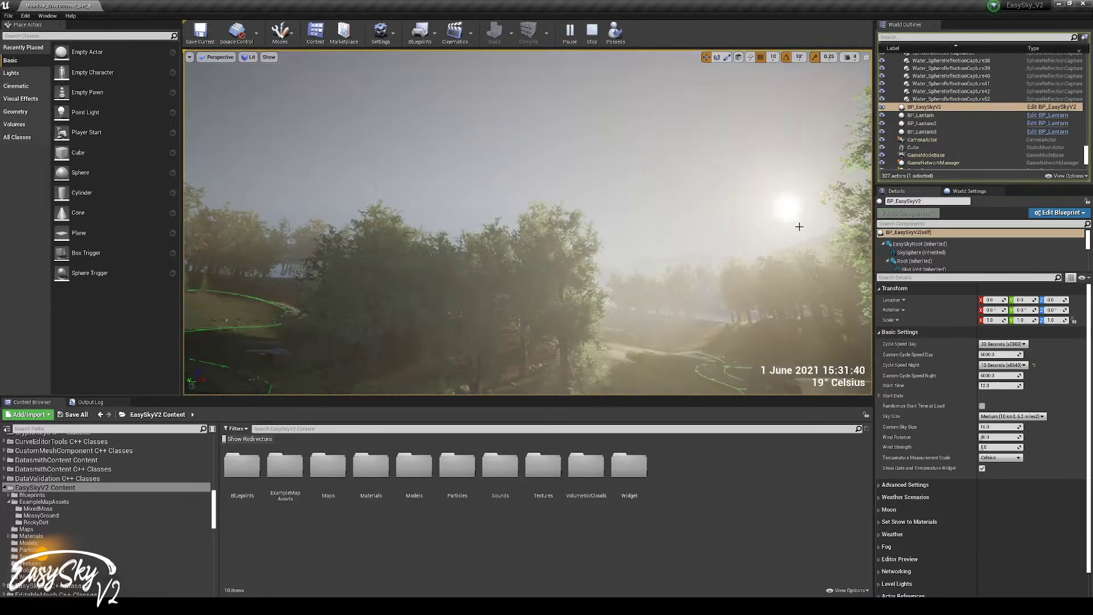
{"action": "mouse_move", "coordinate": [809, 242]}
{"action": "right_mouse_down"}
{"action": "mouse_move", "coordinate": [877, 244]}
{"action": "mouse_move", "coordinate": [805, 242]}
{"action": "right_mouse_up"}
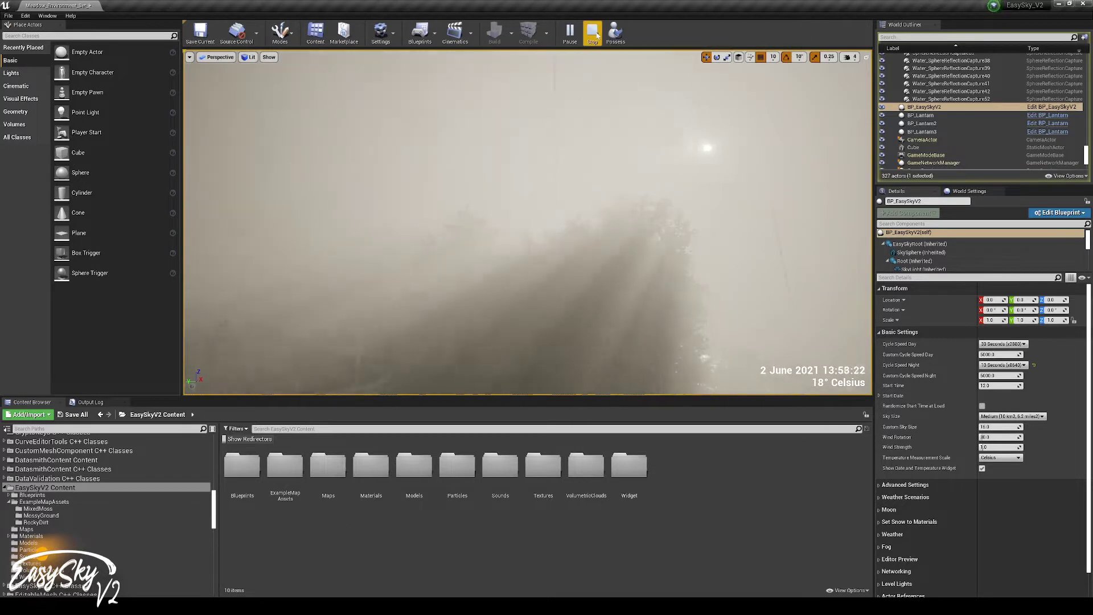
{"action": "key", "text": "Escape"}
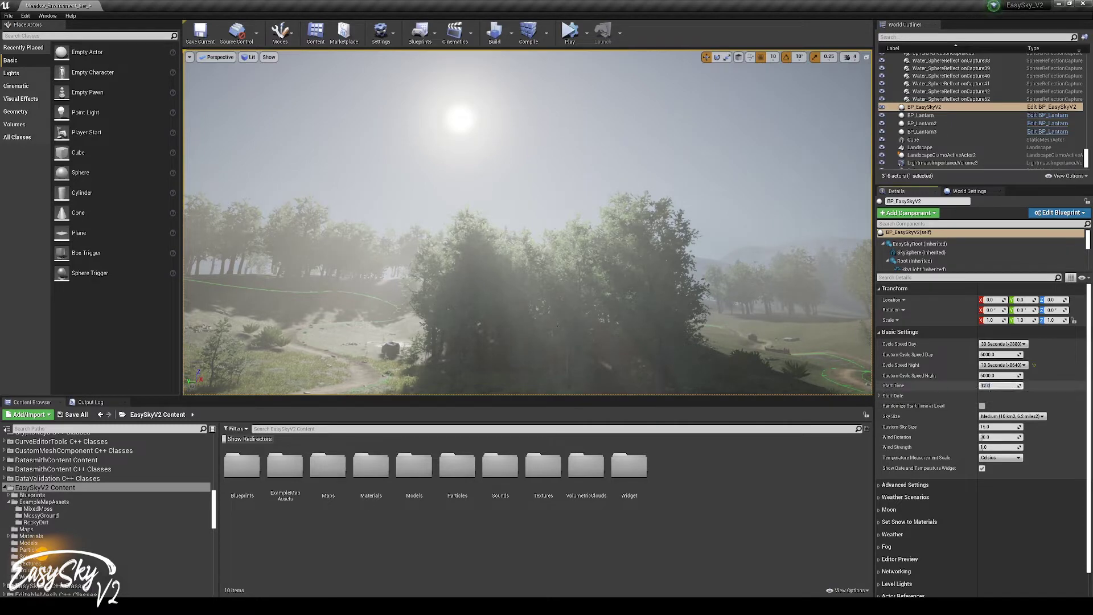
Set the sky's Start Time to 24 and scrub it onward to about 44 to preview different times.
{"action": "left_click", "coordinate": [944, 388]}
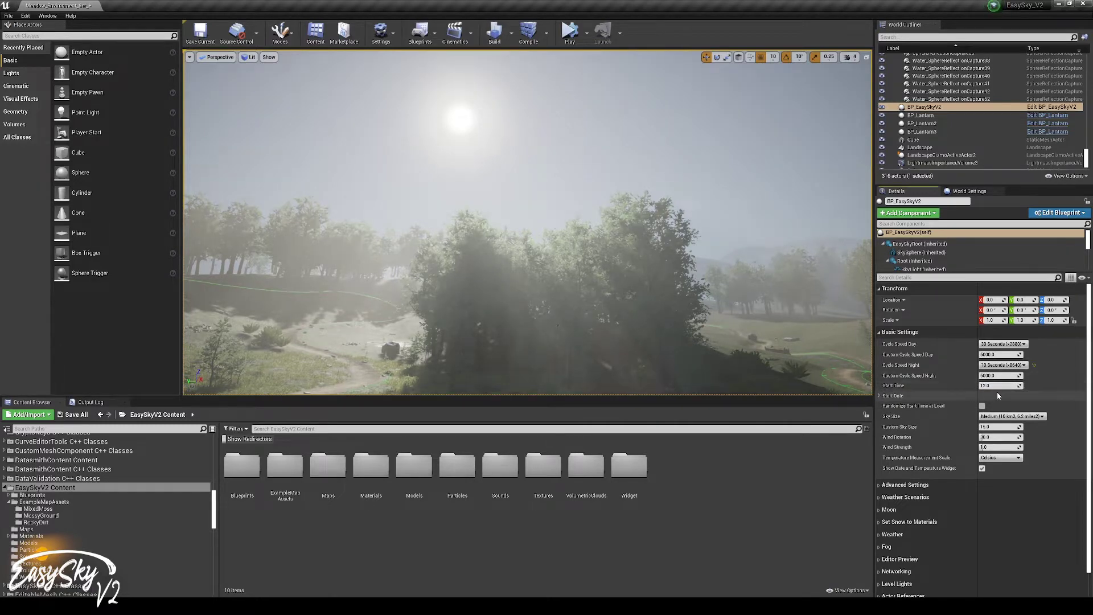
{"action": "mouse_move", "coordinate": [557, 326]}
{"action": "right_mouse_down"}
{"action": "mouse_move", "coordinate": [516, 309]}
{"action": "mouse_move", "coordinate": [543, 321]}
{"action": "right_mouse_up"}
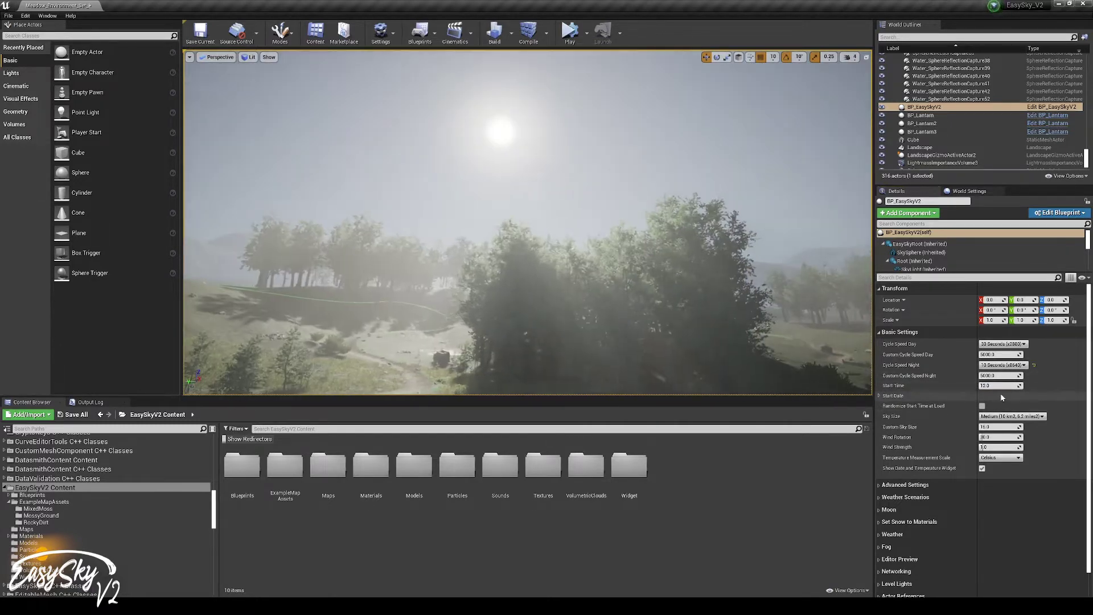
{"action": "left_click", "coordinate": [989, 386]}
{"action": "type", "text": "24"}
{"action": "key", "text": "Return"}
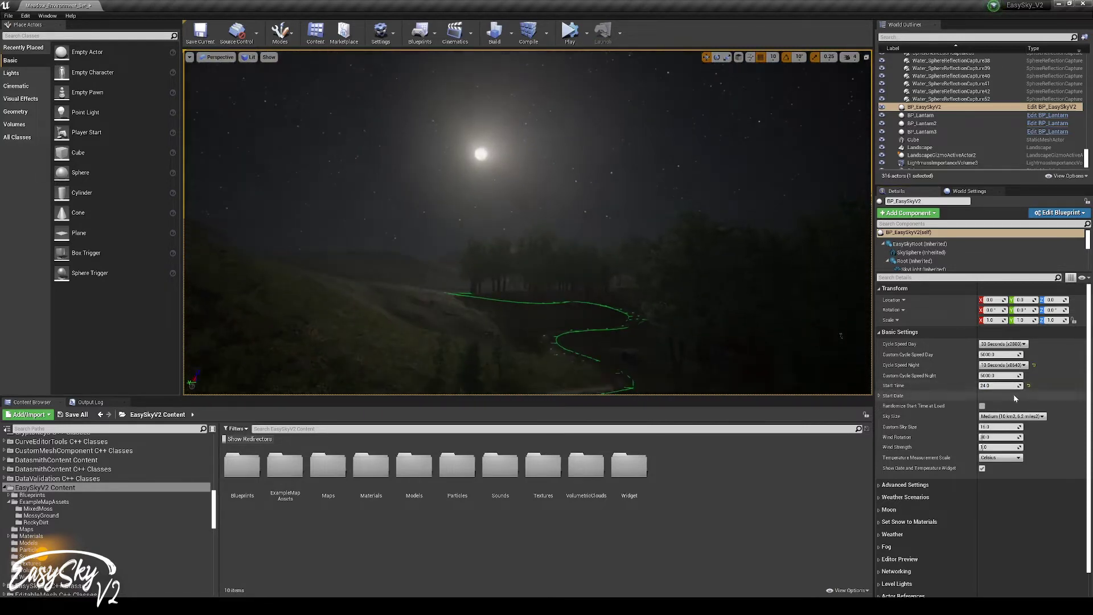
{"action": "mouse_move", "coordinate": [998, 385]}
{"action": "left_mouse_down"}
{"action": "mouse_move", "coordinate": [1021, 386]}
{"action": "mouse_move", "coordinate": [1007, 387]}
{"action": "left_mouse_up"}
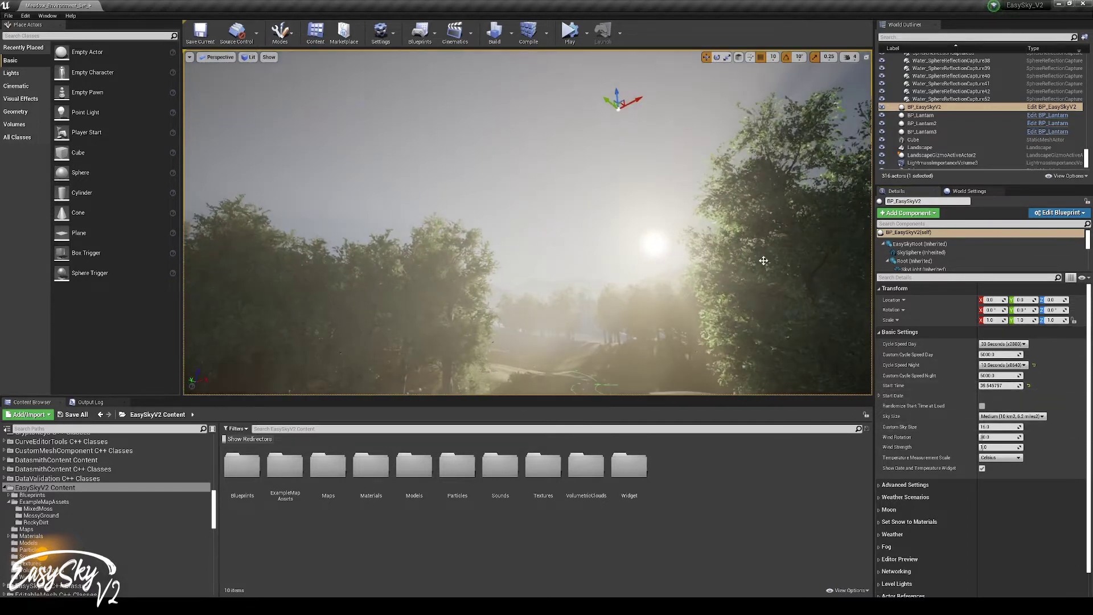
{"action": "left_click_drag", "start_coordinate": [993, 385], "coordinate": [996, 385]}
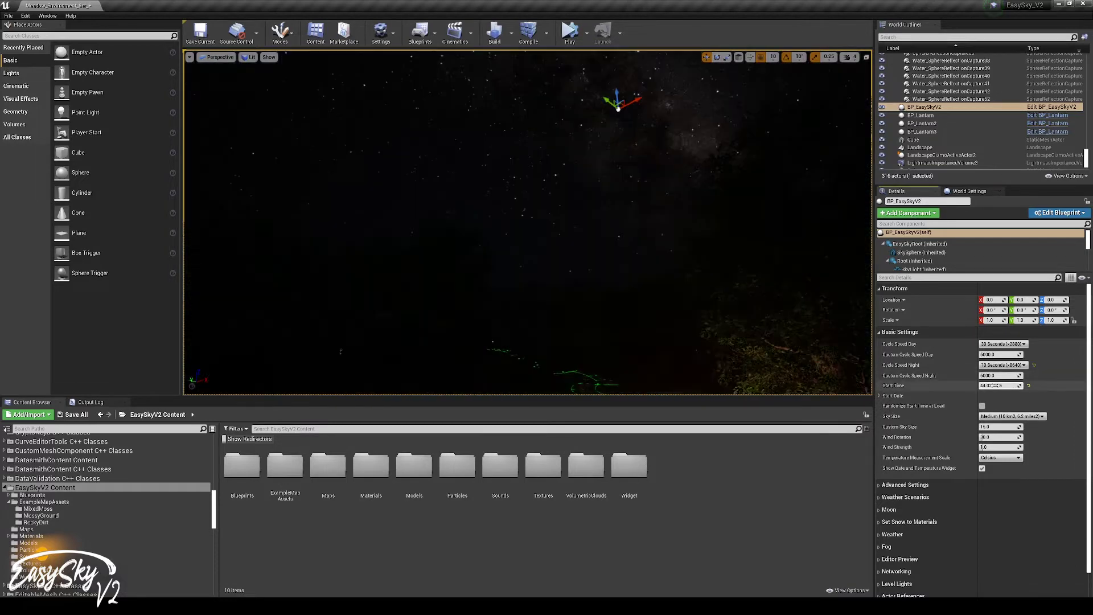
Expand the Start Date settings and briefly simulate the level to check the date and time display.
{"action": "left_click", "coordinate": [879, 396]}
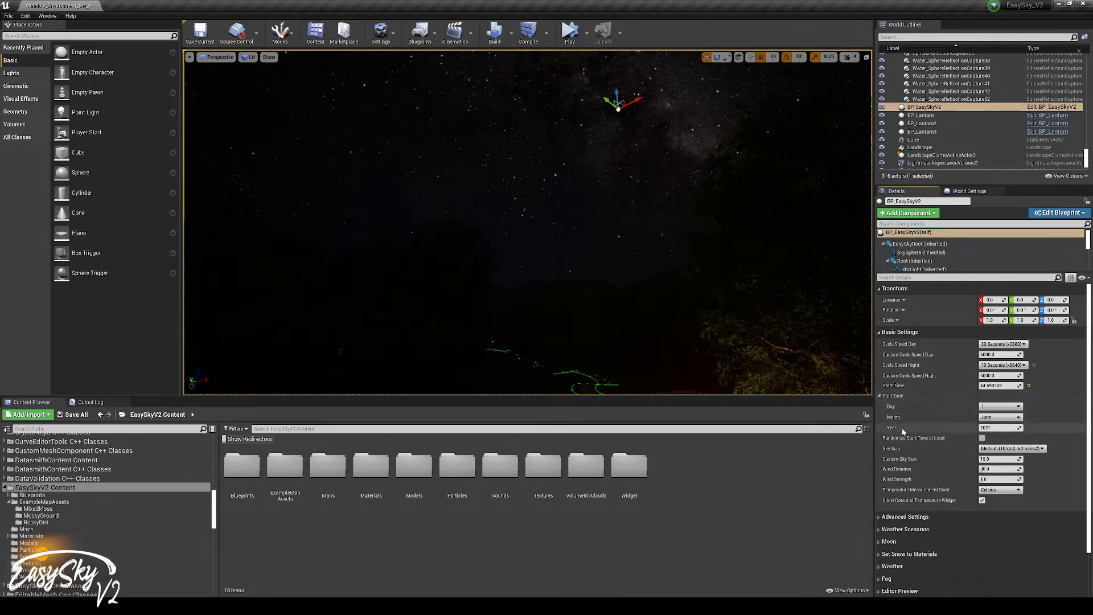
{"action": "right_click_drag", "start_coordinate": [817, 344], "coordinate": [851, 368]}
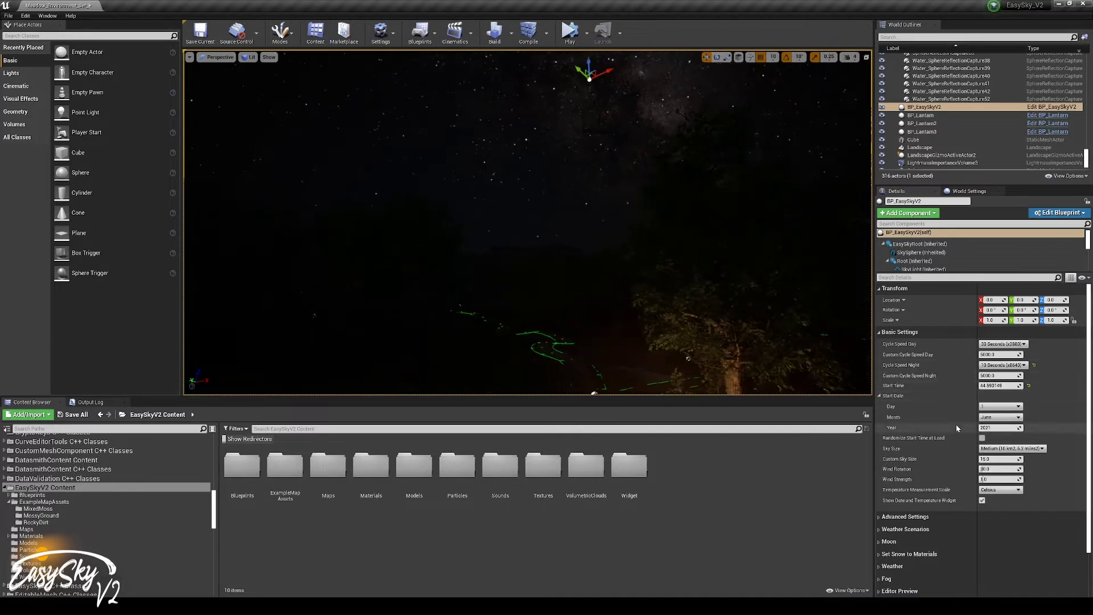
{"action": "left_click", "coordinate": [569, 32]}
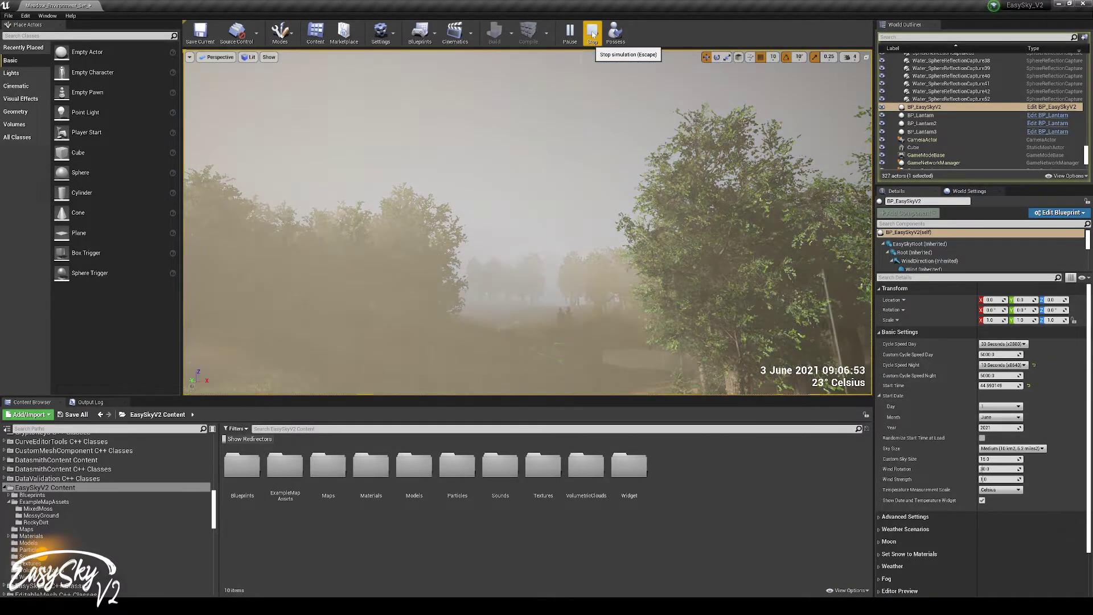
{"action": "left_click", "coordinate": [592, 35]}
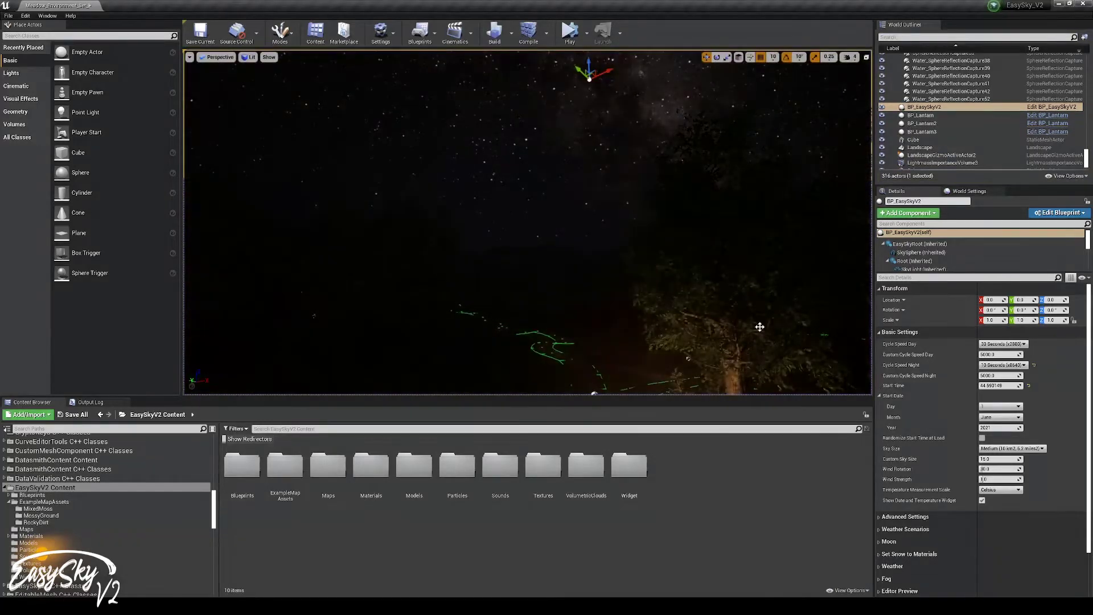
Examine the available Month options of the Start Date without changing the selection.
{"action": "right_click_drag", "start_coordinate": [527, 222], "coordinate": [491, 218]}
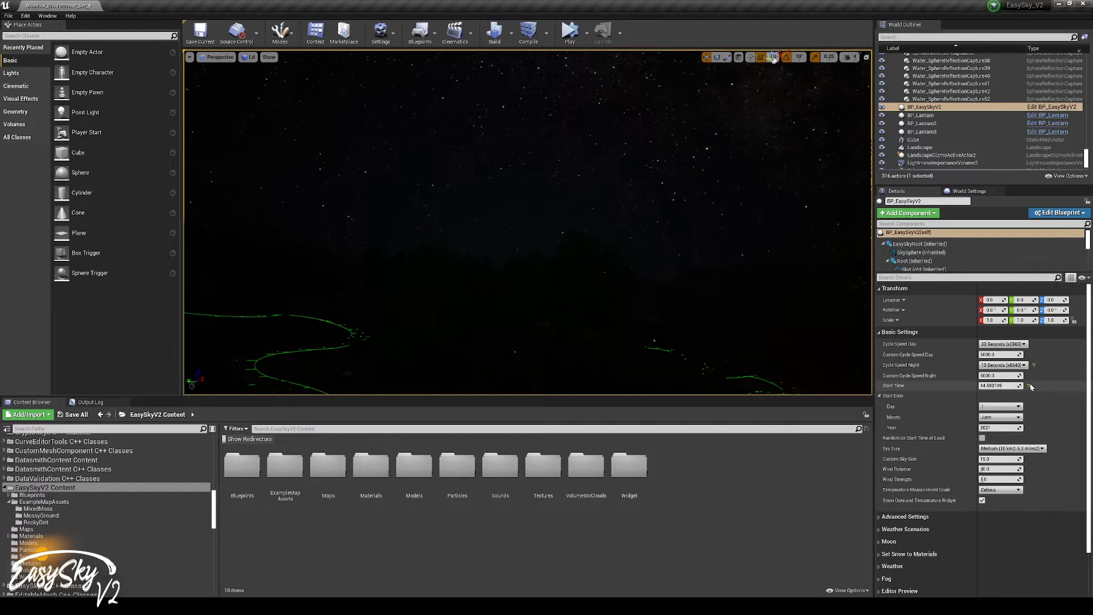
{"action": "left_click", "coordinate": [1000, 417]}
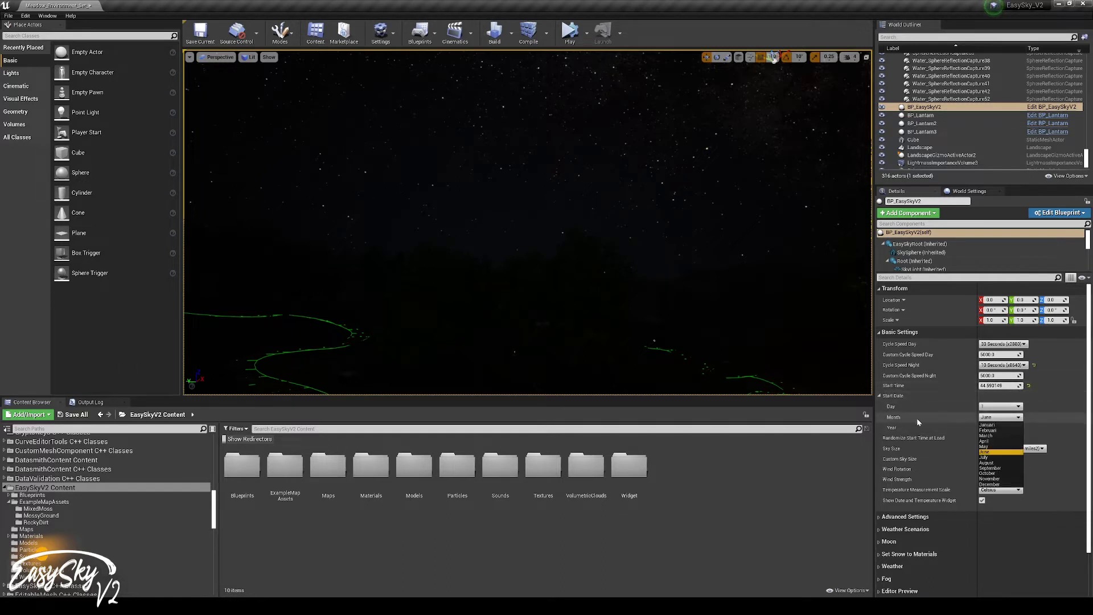
{"action": "left_click", "coordinate": [995, 418]}
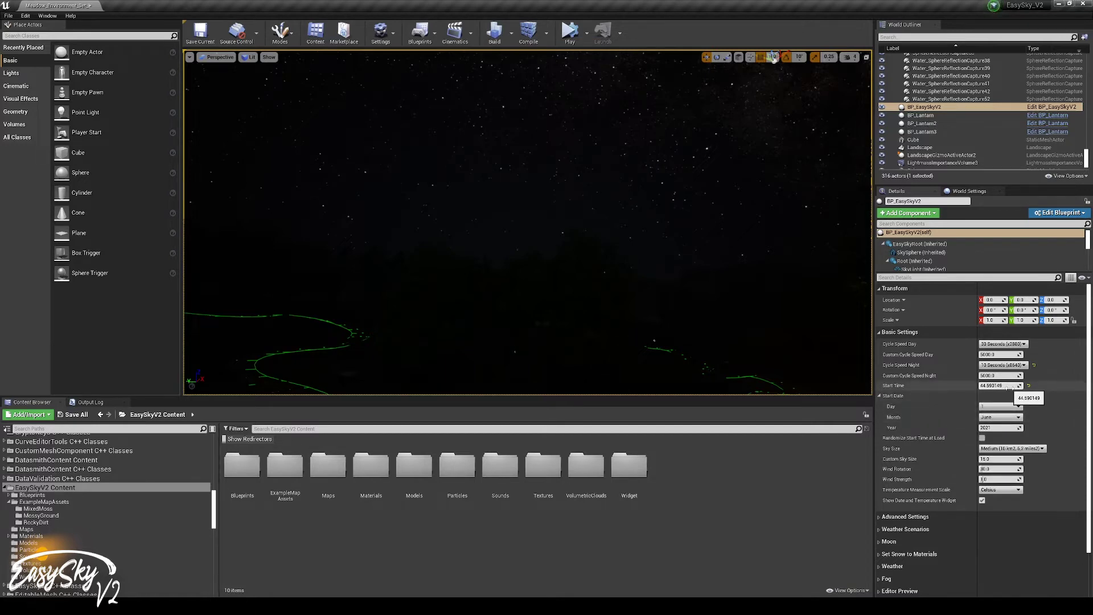
Reset Start Time and Cycle Speed Night to their default values and collapse the Basic Settings category.
{"action": "left_click", "coordinate": [1028, 387]}
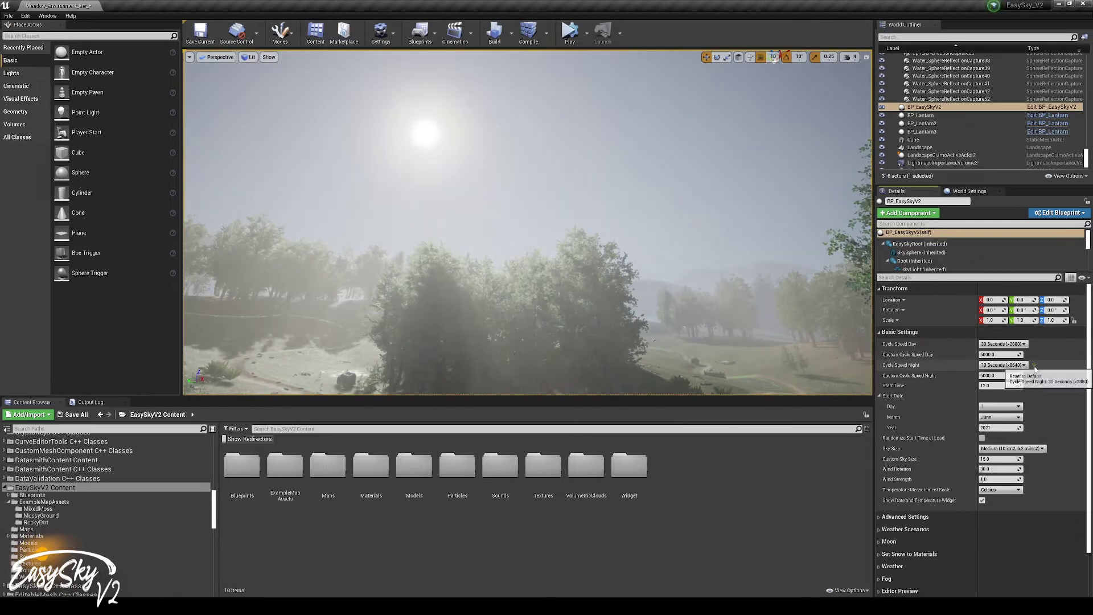
{"action": "left_click", "coordinate": [1033, 365]}
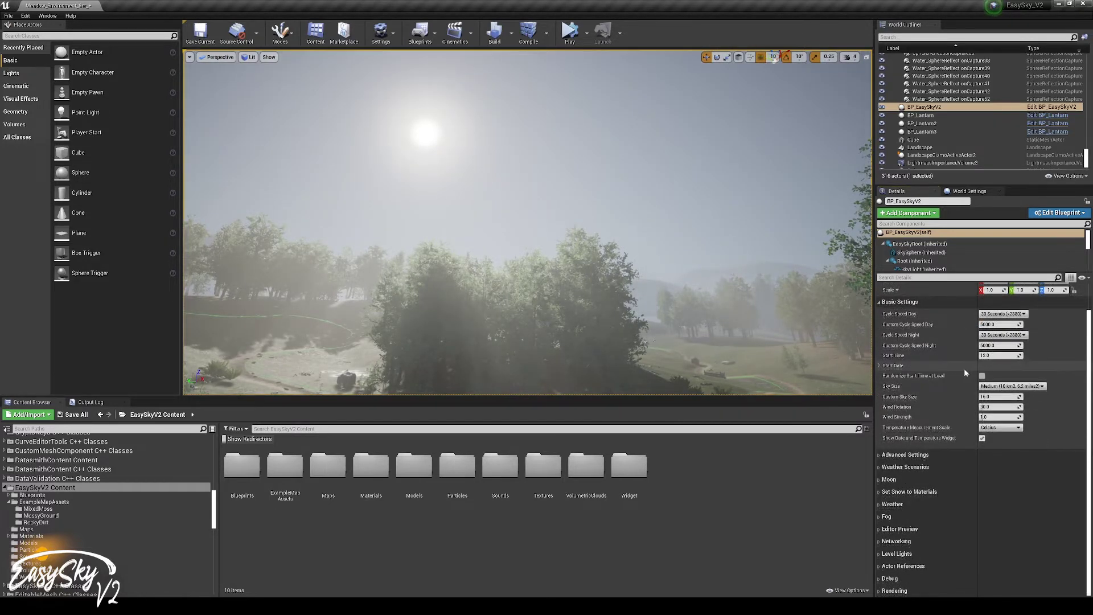
{"action": "left_click", "coordinate": [880, 302]}
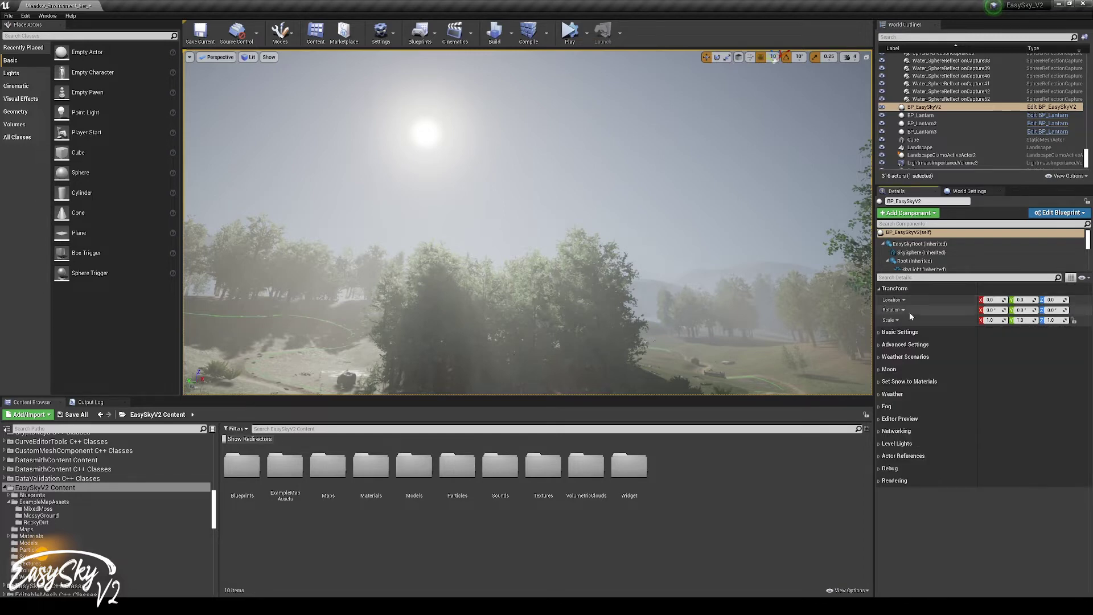
Expand the Weather Scenarios settings, set the selected scenario to MediumClouded and view the cloudy sky.
{"action": "left_click", "coordinate": [878, 357]}
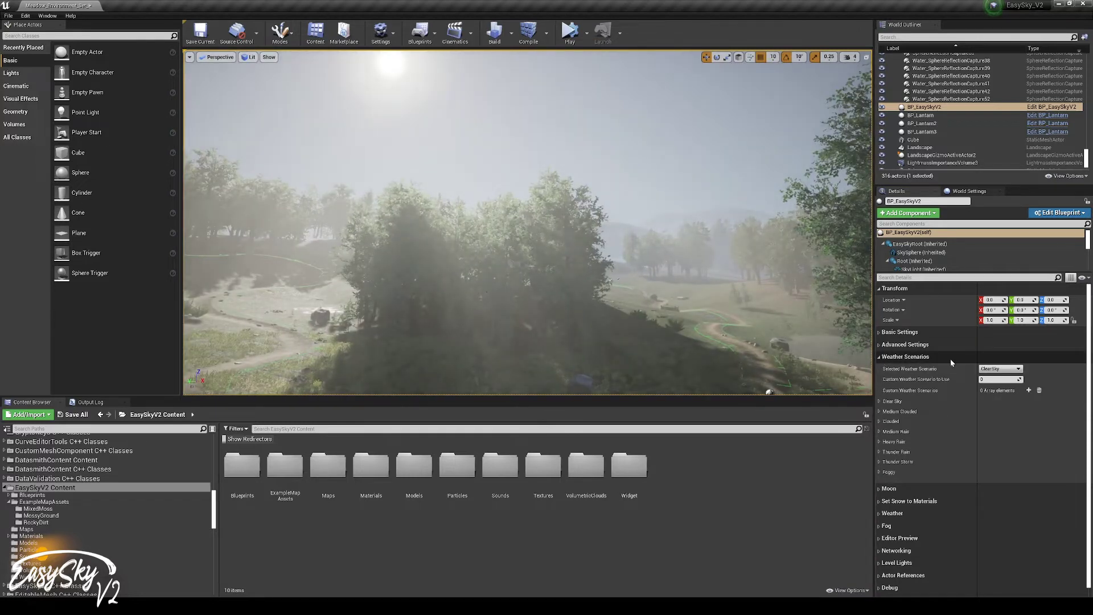
{"action": "mouse_move", "coordinate": [891, 371]}
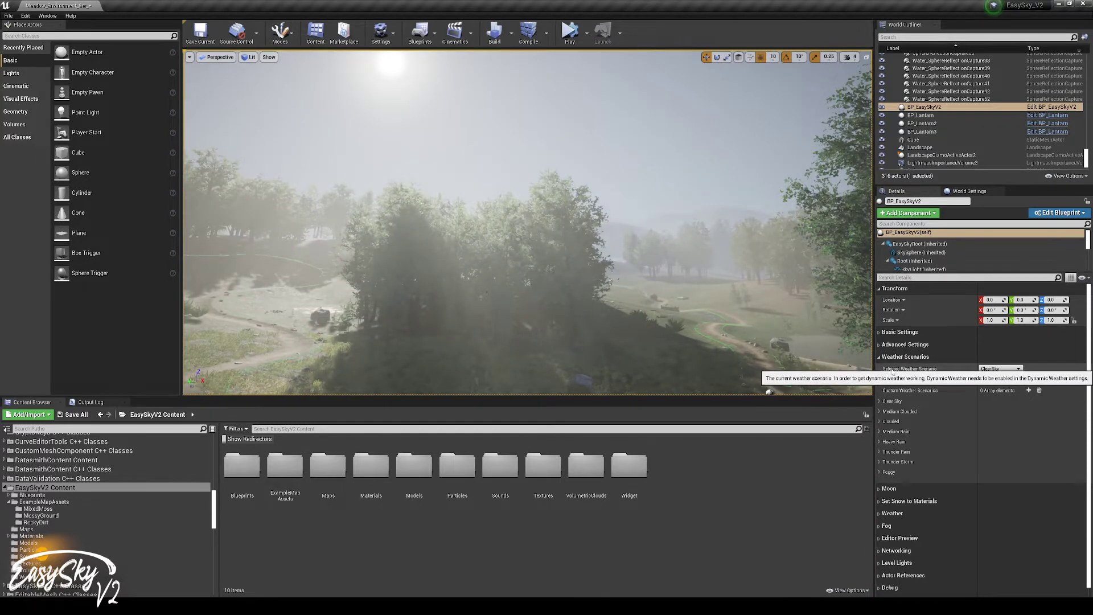
{"action": "right_click_drag", "start_coordinate": [677, 236], "coordinate": [598, 201]}
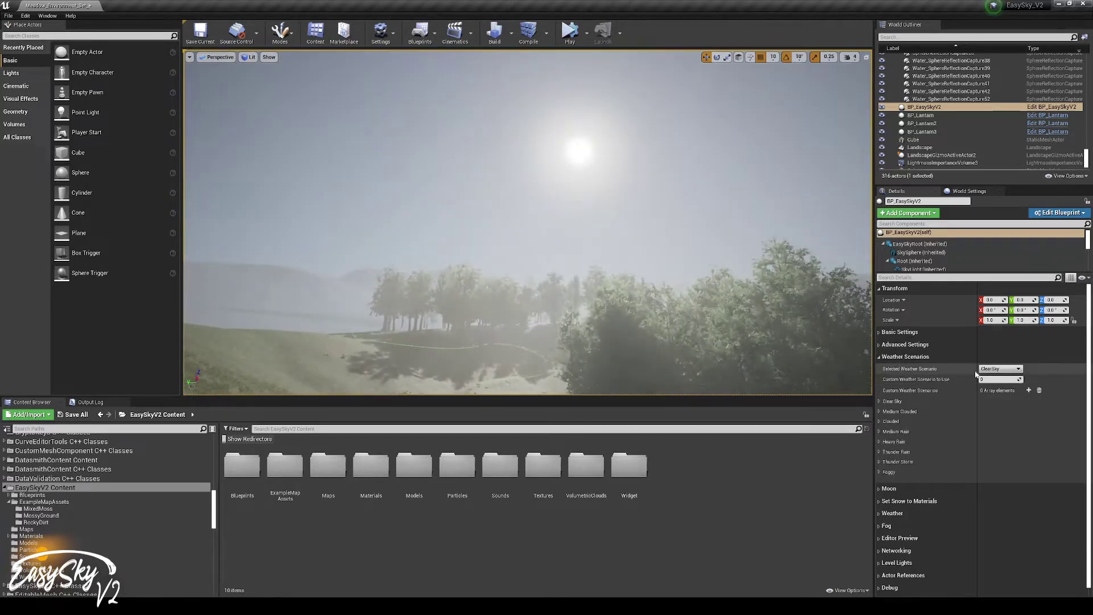
{"action": "left_click", "coordinate": [997, 370]}
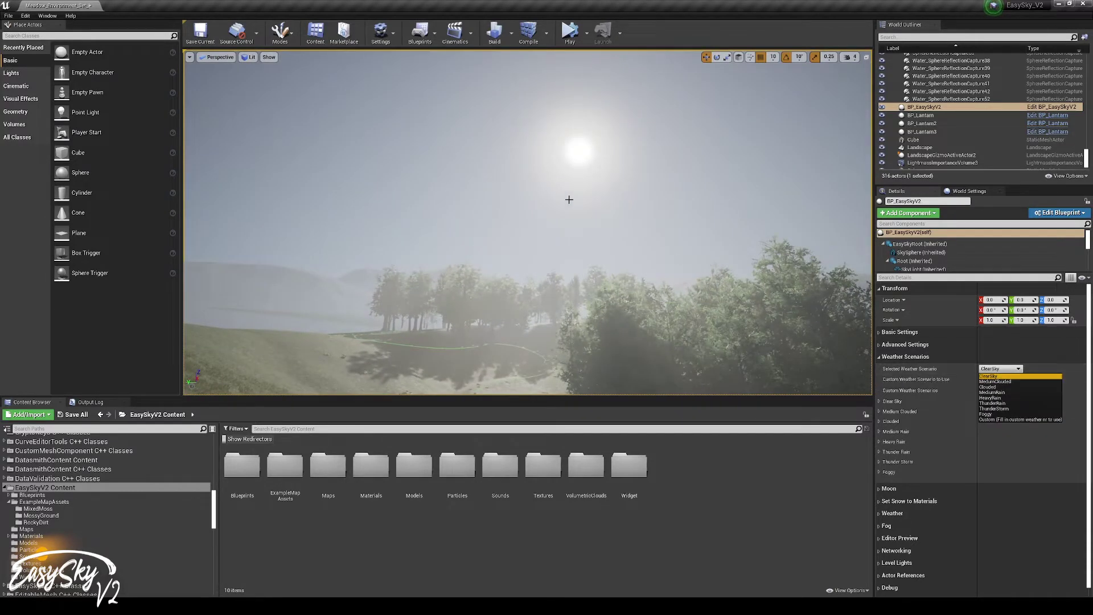
{"action": "left_click", "coordinate": [998, 381]}
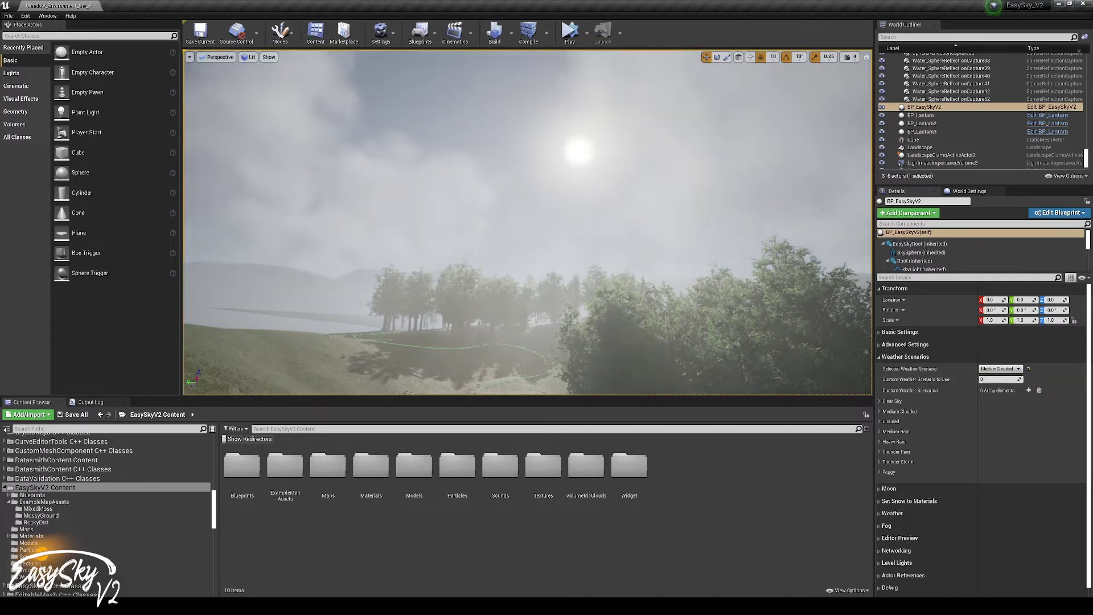
{"action": "right_click_drag", "start_coordinate": [569, 227], "coordinate": [797, 228]}
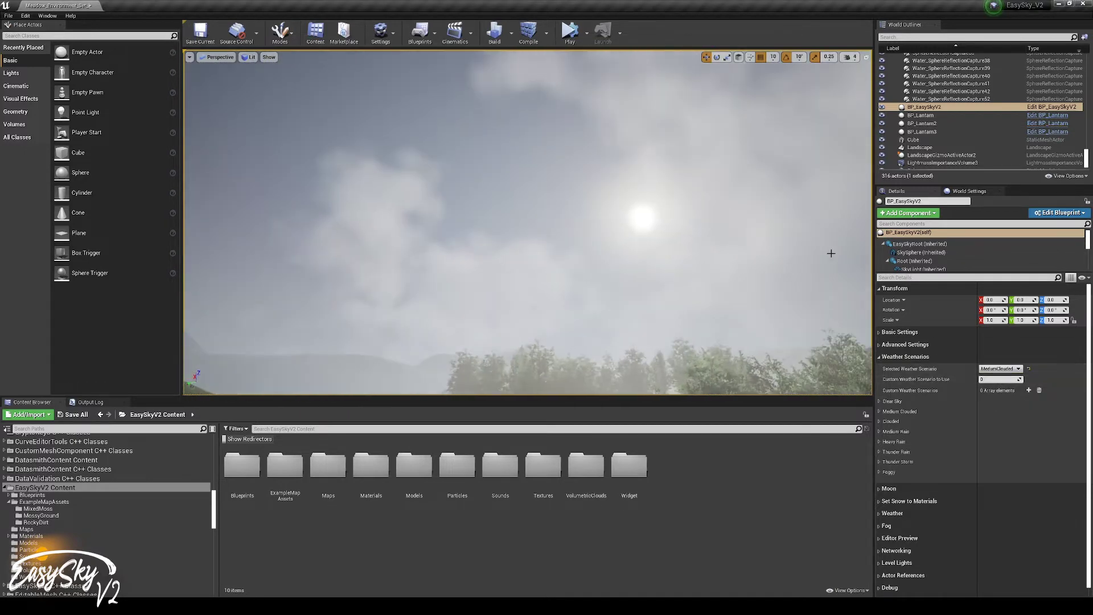
Preview the HeavyRain scenario and switch to MediumRain, looking over the forest in the rain.
{"action": "left_click", "coordinate": [1007, 370]}
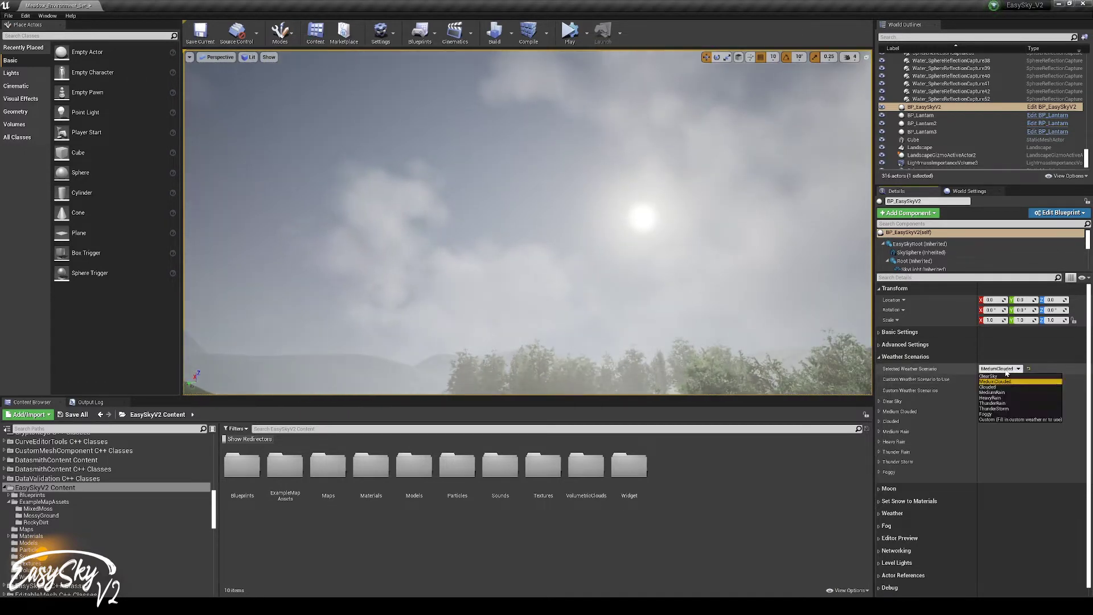
{"action": "left_click", "coordinate": [993, 398]}
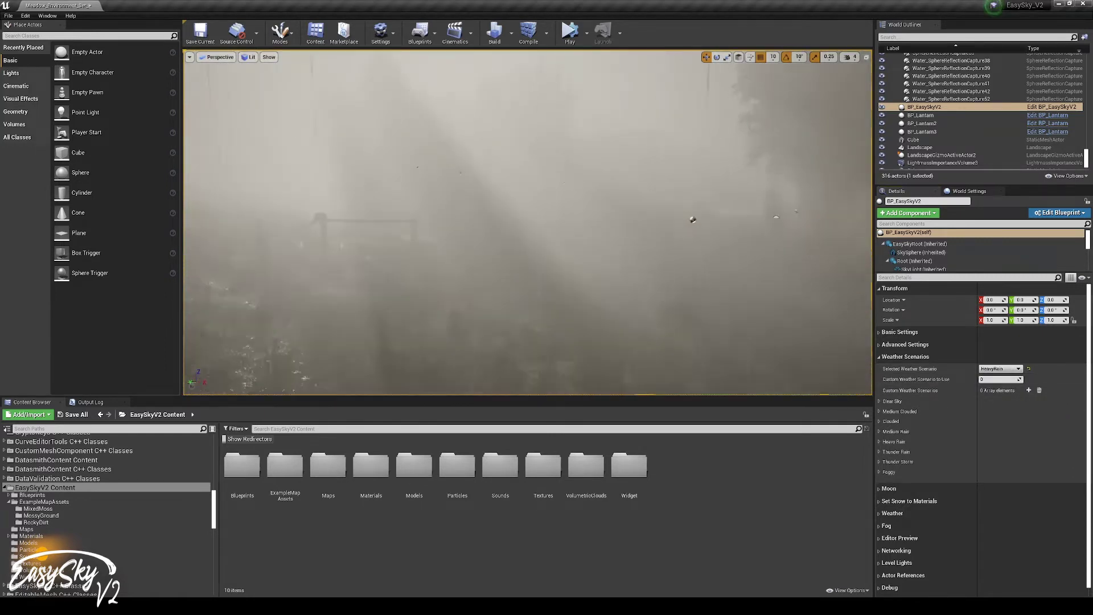
{"action": "left_click", "coordinate": [1000, 368]}
{"action": "left_click", "coordinate": [995, 392]}
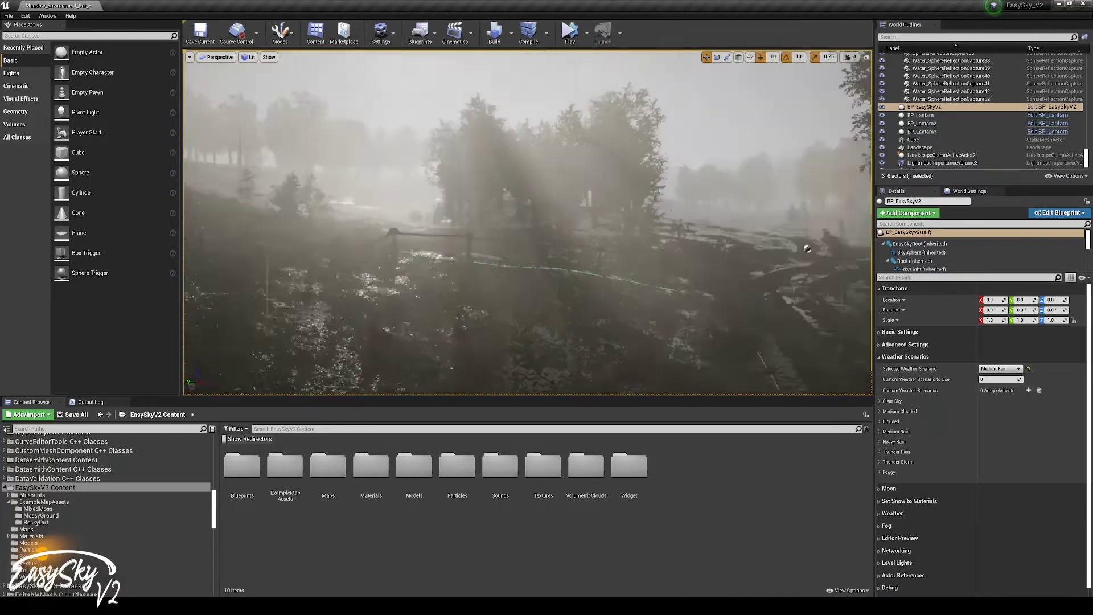
{"action": "right_click_drag", "start_coordinate": [528, 221], "coordinate": [697, 250]}
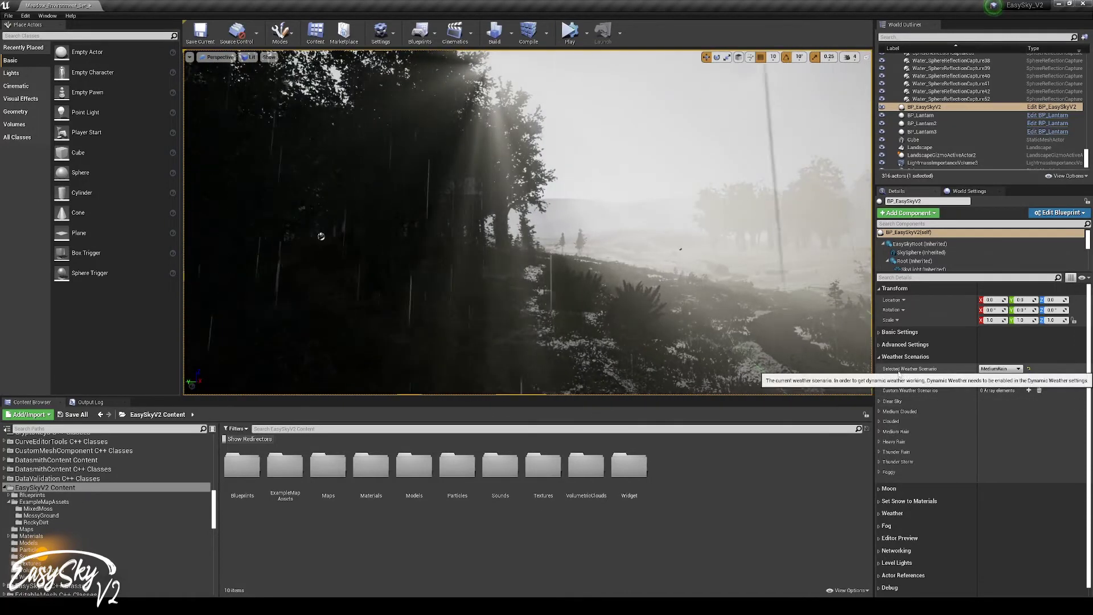
Set the selected weather scenario to HeavyRain and view the rain beside the dark trees.
{"action": "left_click", "coordinate": [993, 370]}
{"action": "left_click", "coordinate": [990, 398]}
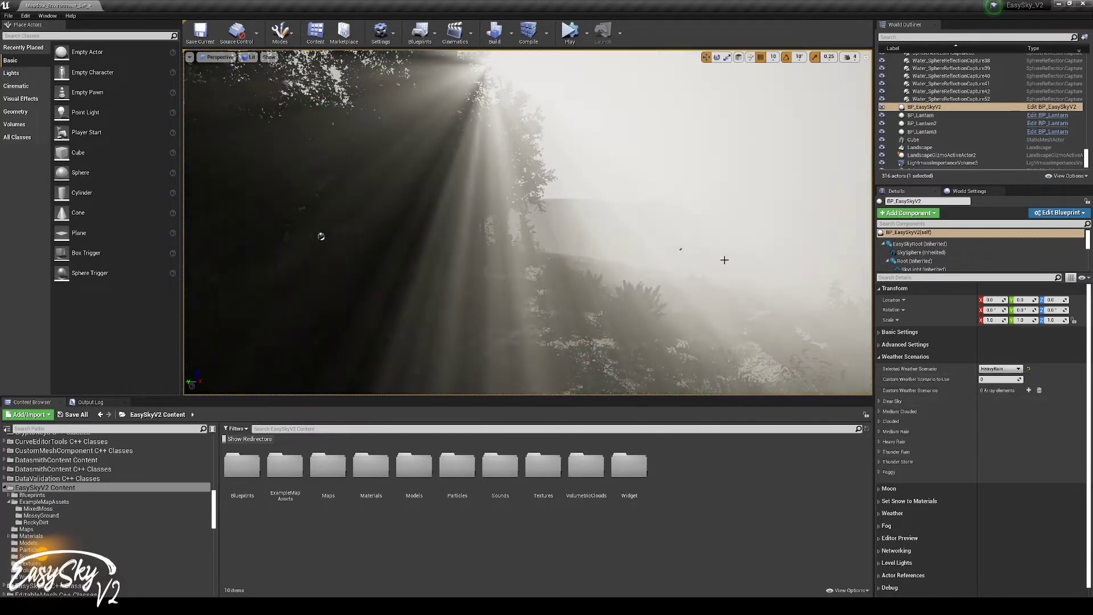
{"action": "right_click_drag", "start_coordinate": [527, 222], "coordinate": [421, 219]}
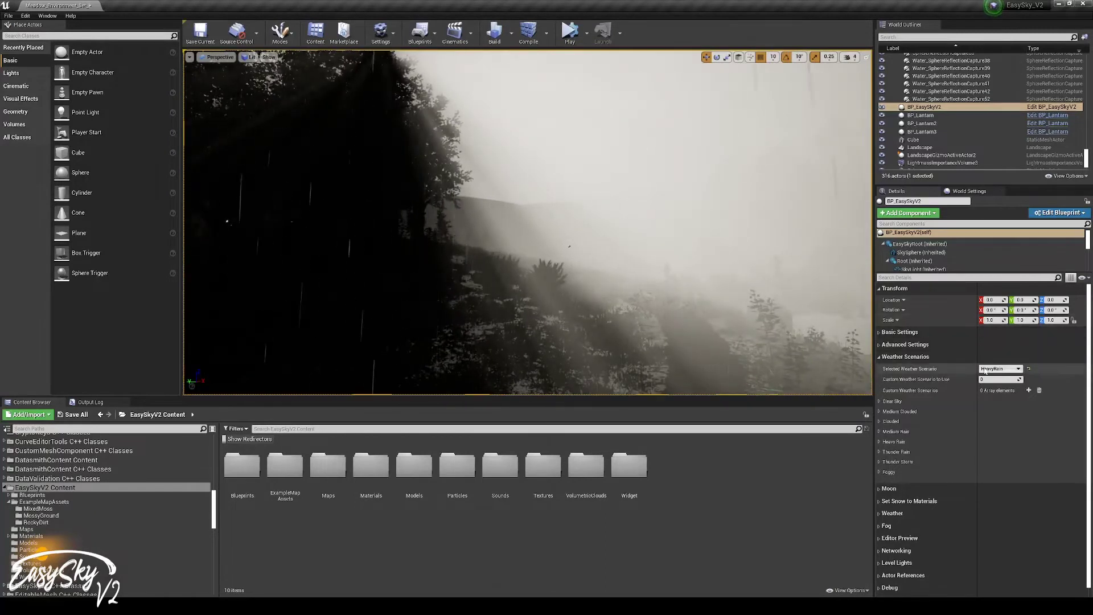
Expand the Heavy Rain scenario's FogDay settings and set the fog Density to 0.01.
{"action": "left_click", "coordinate": [879, 442]}
{"action": "scroll", "coordinate": [910, 415], "scroll_direction": "down", "scroll_amount": 3}
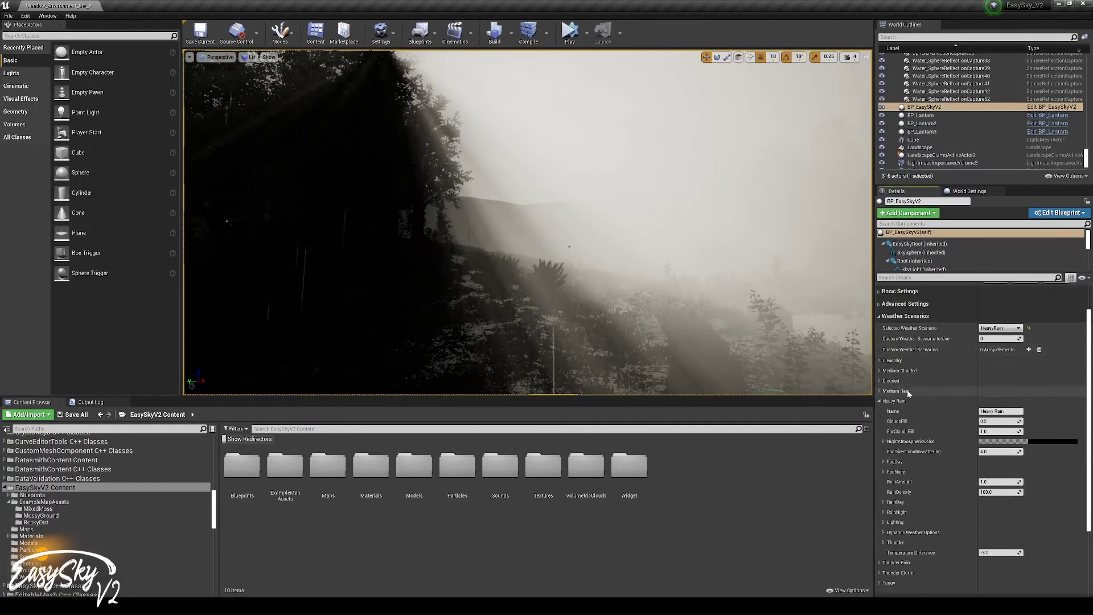
{"action": "left_click", "coordinate": [884, 421]}
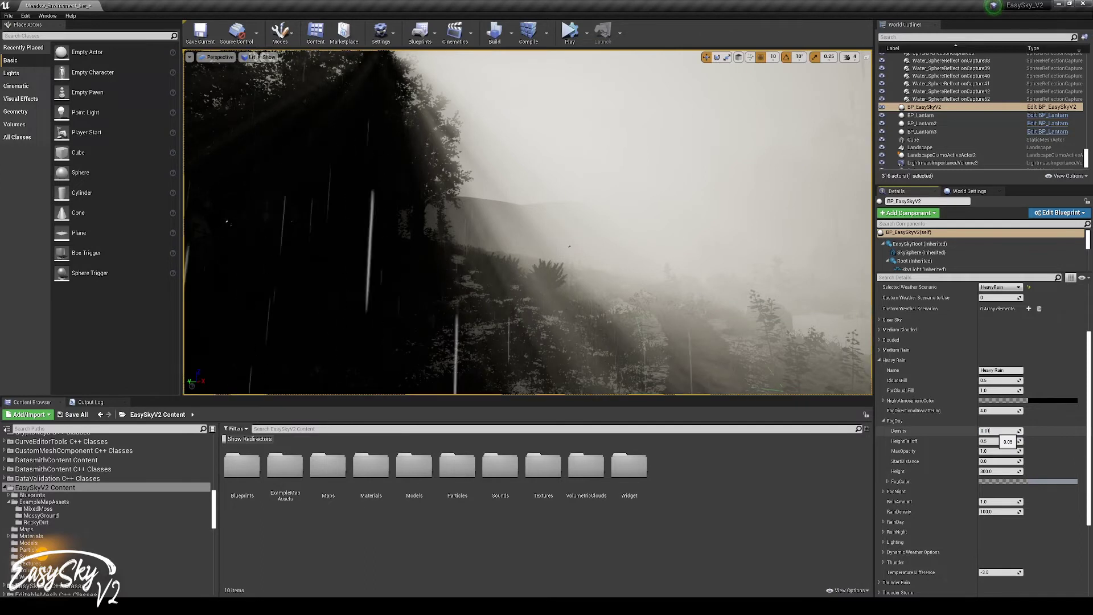
{"action": "scroll", "coordinate": [936, 414], "scroll_direction": "down", "scroll_amount": 1}
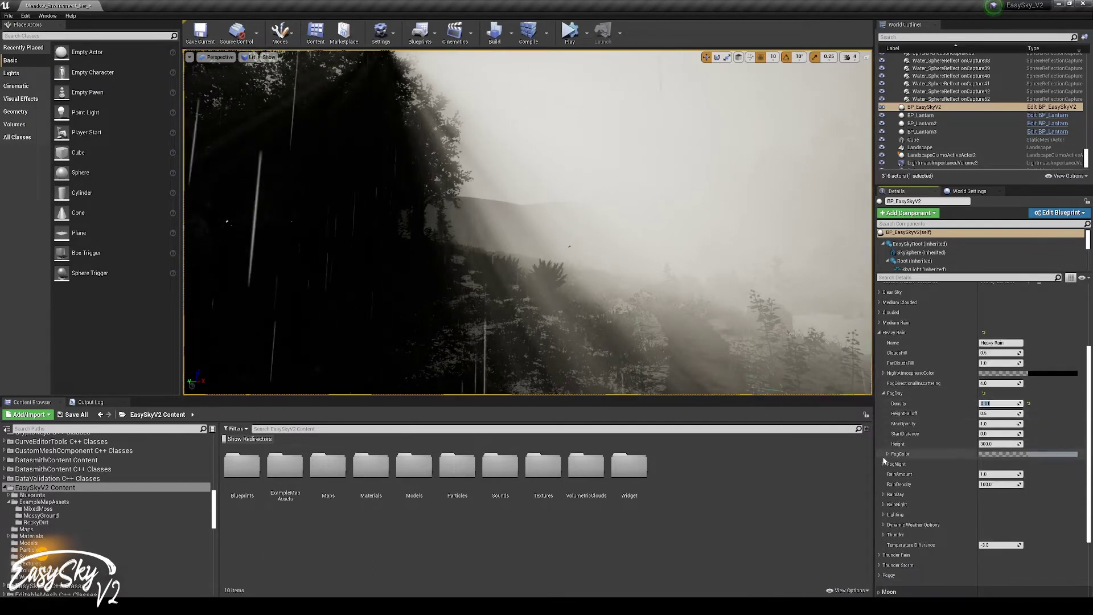
{"action": "scroll", "coordinate": [911, 392], "scroll_direction": "down", "scroll_amount": 1}
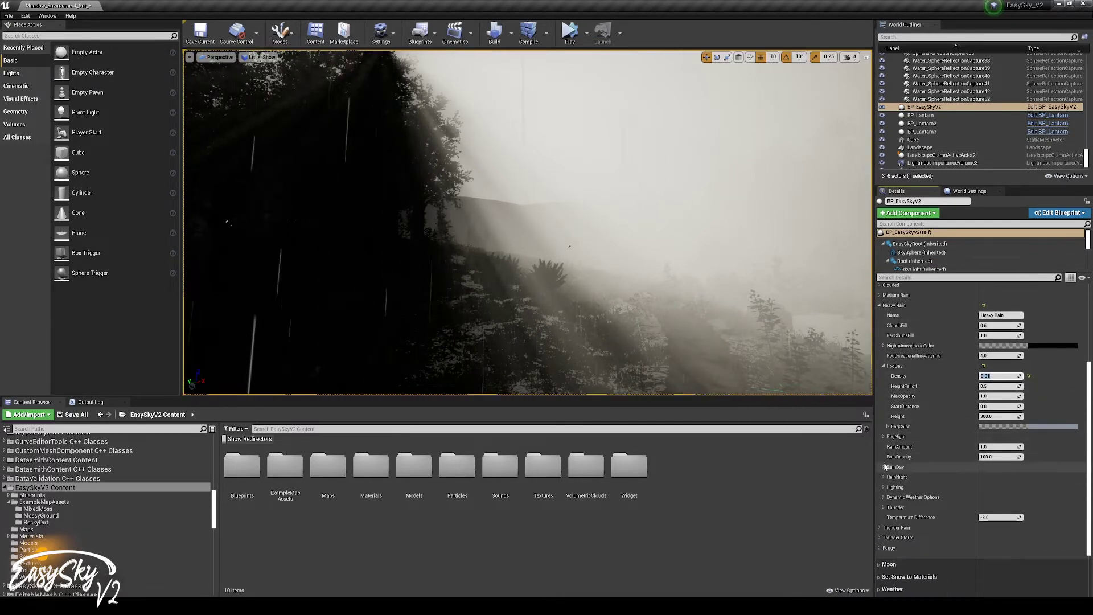
Set RainFogDensity in the Heavy Rain scenario's RainDay settings to 0.01 and view the rain along the forest path.
{"action": "left_click", "coordinate": [882, 467]}
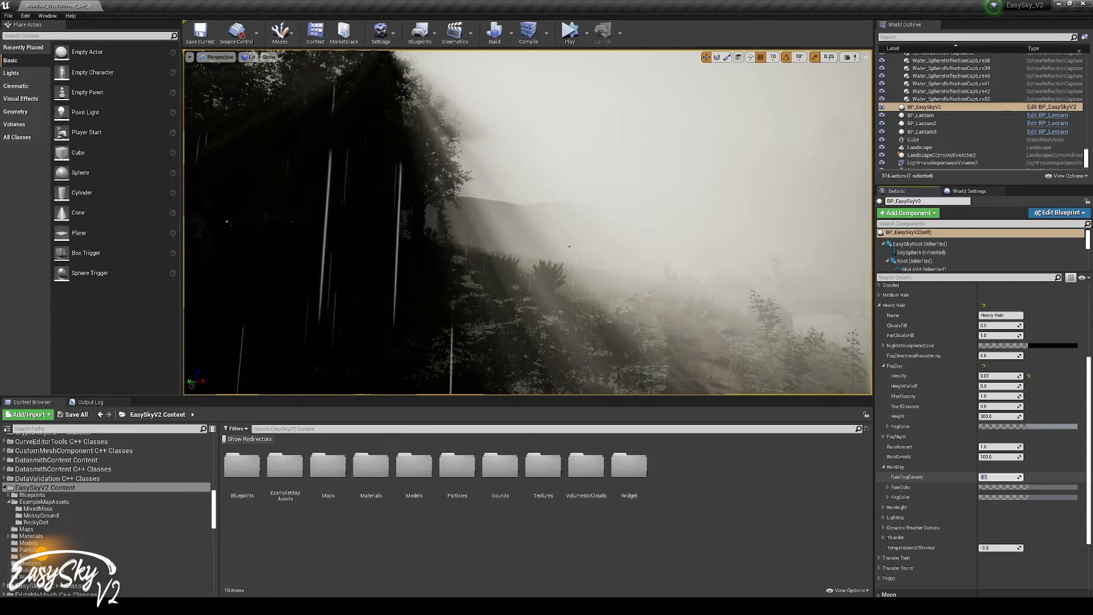
{"action": "key", "text": "Return"}
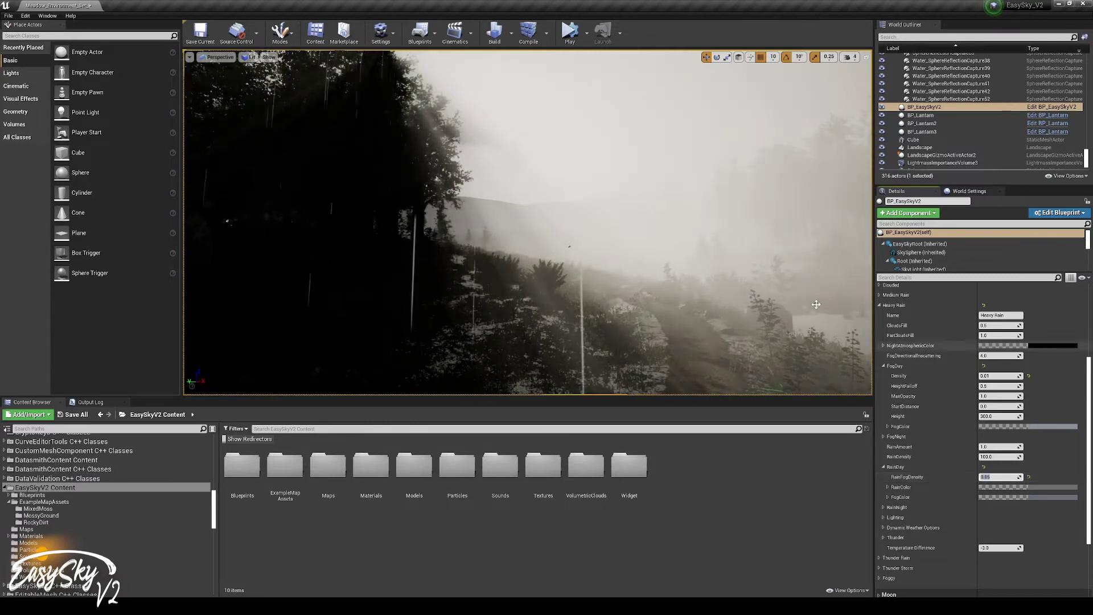
{"action": "right_click_drag", "start_coordinate": [814, 305], "coordinate": [871, 307]}
{"action": "key", "text": "s"}
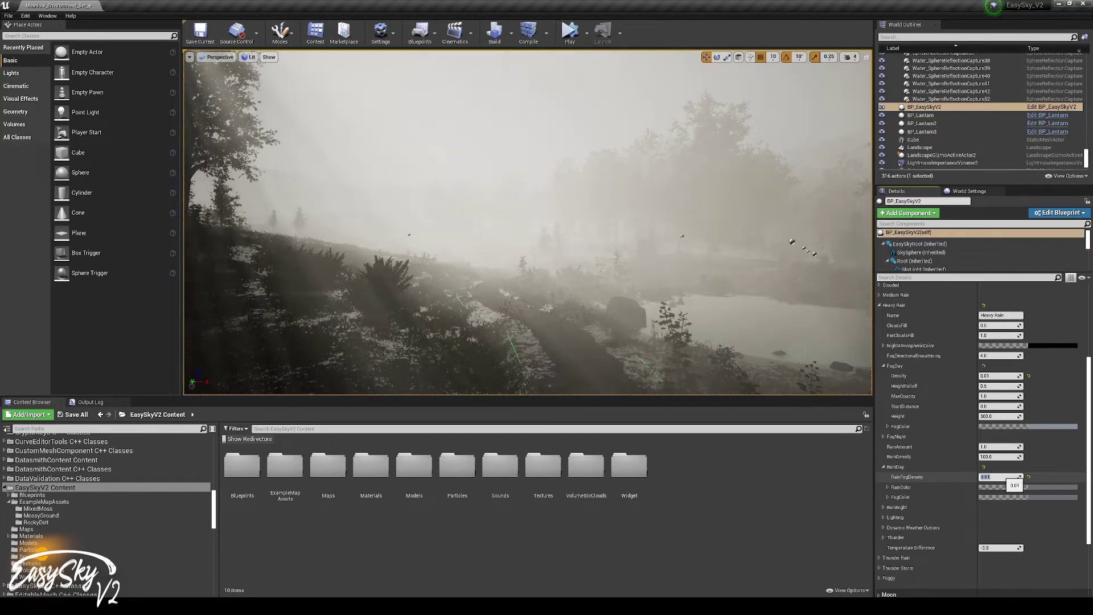
{"action": "key", "text": "Return"}
{"action": "key", "text": "s"}
{"action": "right_click_drag", "start_coordinate": [808, 307], "coordinate": [780, 322]}
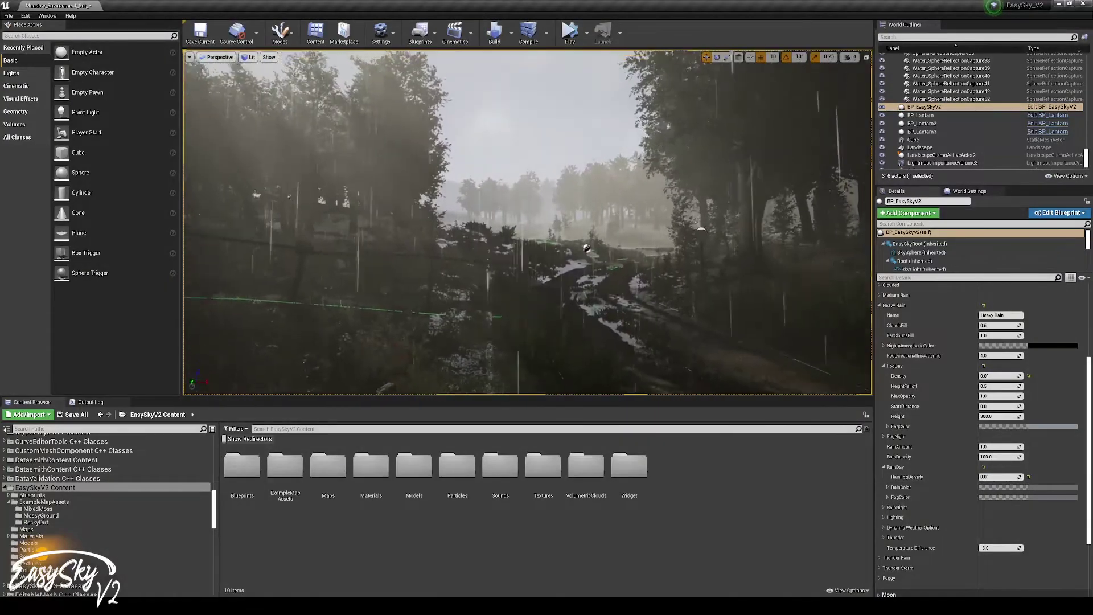
Collapse the Heavy Rain scenario's settings and look over the rainy landscape and sky.
{"action": "scroll", "coordinate": [1032, 487], "scroll_direction": "up", "scroll_amount": 3}
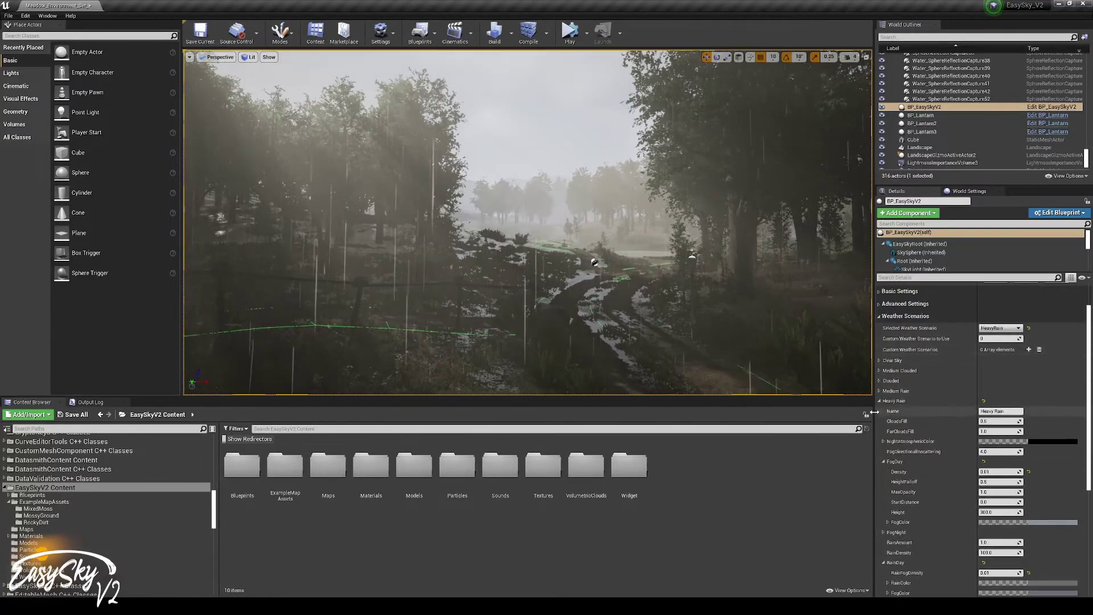
{"action": "left_click", "coordinate": [879, 401]}
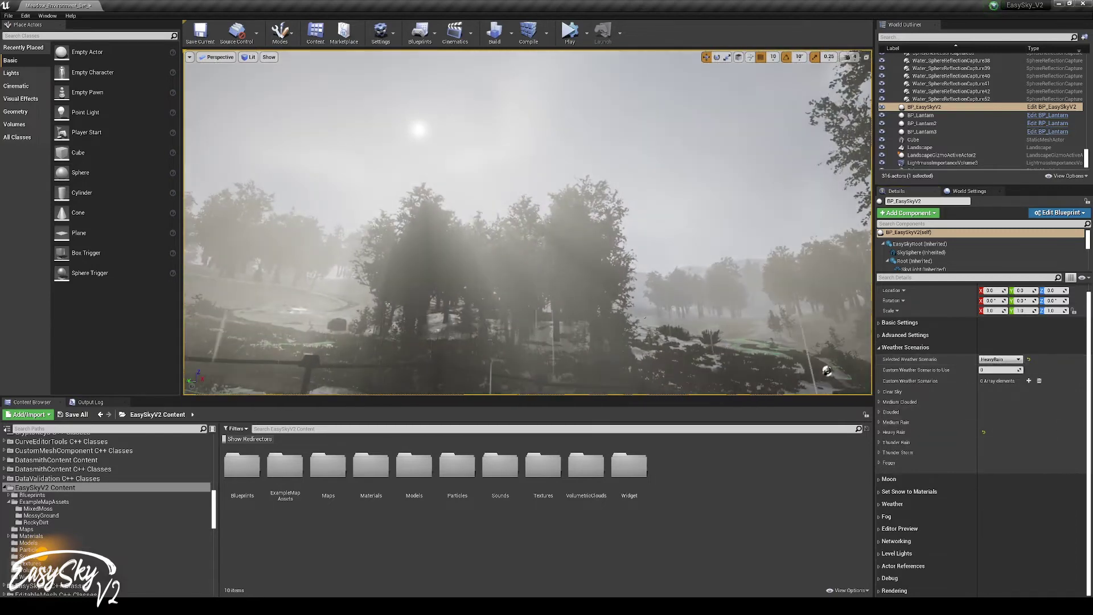
{"action": "mouse_move", "coordinate": [673, 252]}
{"action": "right_mouse_down"}
{"action": "mouse_move", "coordinate": [561, 234]}
{"action": "mouse_move", "coordinate": [673, 252]}
{"action": "right_mouse_up"}
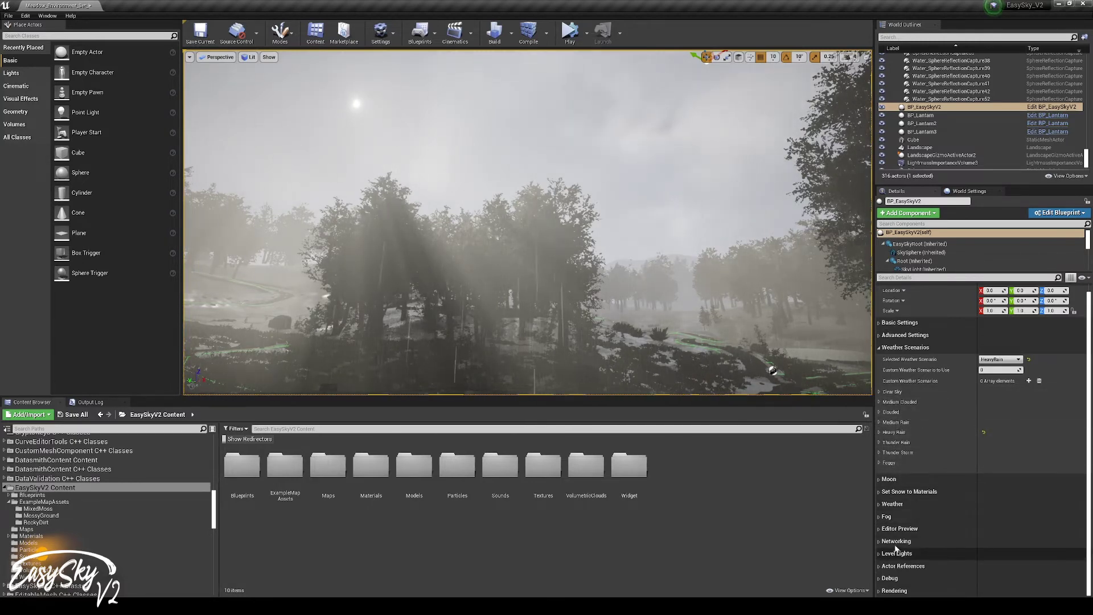
Expand the Weather category and examine the dynamic weather and scenario change delay settings.
{"action": "left_click", "coordinate": [891, 504]}
{"action": "scroll", "coordinate": [920, 405], "scroll_direction": "down", "scroll_amount": 2}
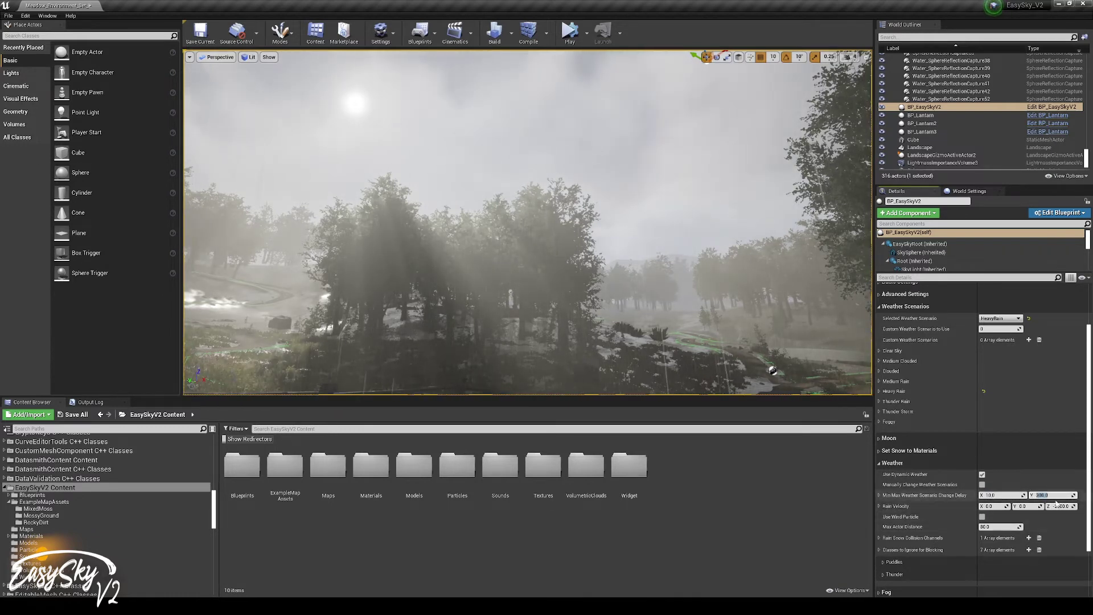
{"action": "mouse_move", "coordinate": [705, 330]}
{"action": "right_mouse_down"}
{"action": "mouse_move", "coordinate": [734, 350]}
{"action": "mouse_move", "coordinate": [708, 344]}
{"action": "mouse_move", "coordinate": [729, 325]}
{"action": "mouse_move", "coordinate": [711, 325]}
{"action": "right_mouse_up"}
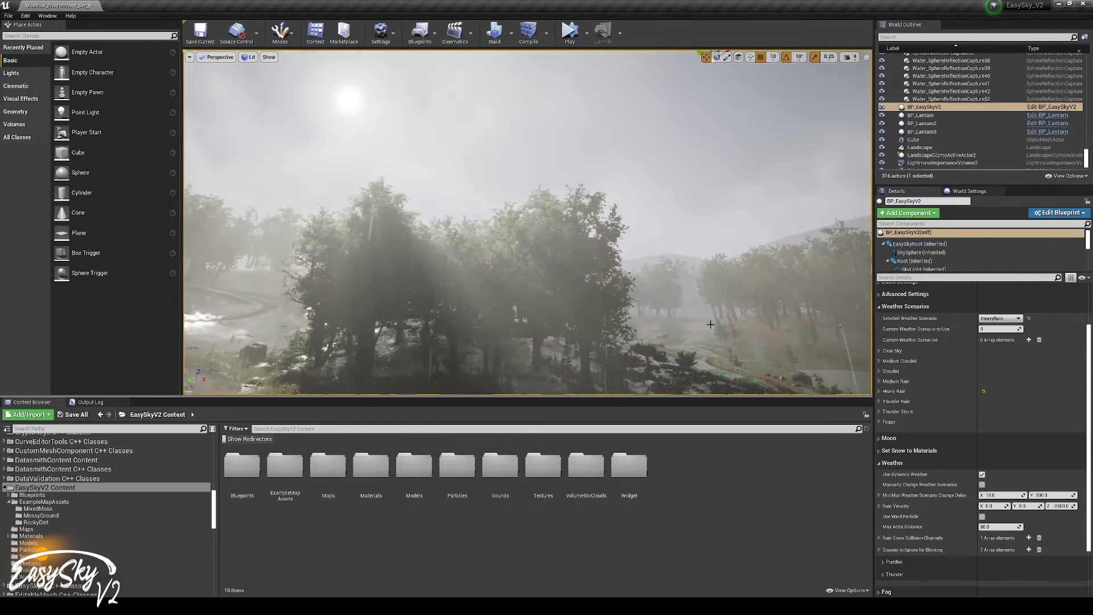
Simulate the level to watch the rain from midday into evening, and stop the simulation.
{"action": "left_click", "coordinate": [569, 33]}
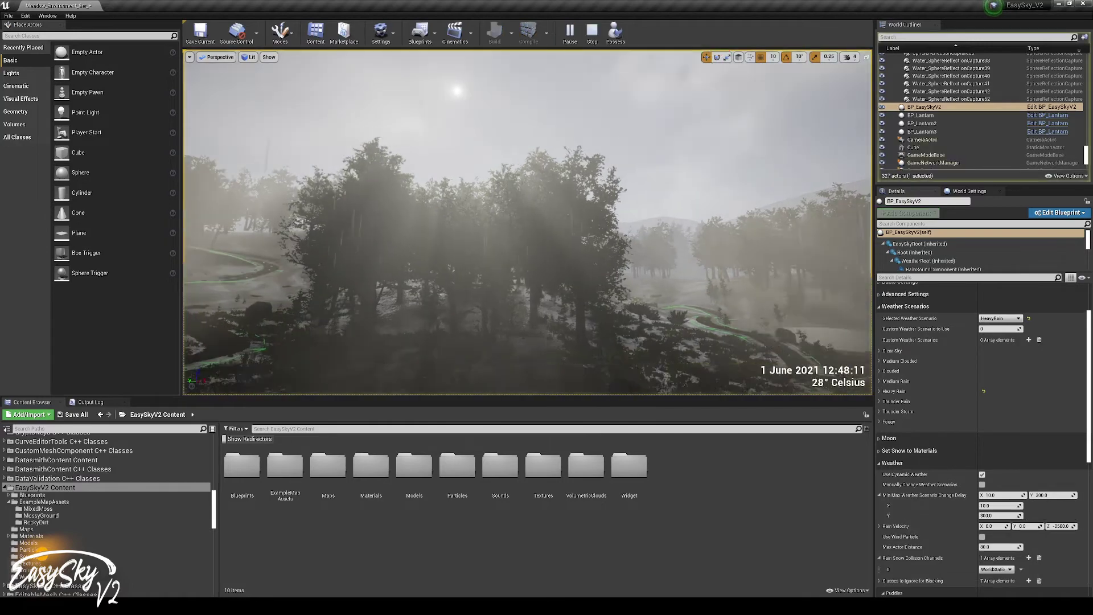
{"action": "mouse_move", "coordinate": [695, 249]}
{"action": "right_mouse_down"}
{"action": "mouse_move", "coordinate": [709, 249]}
{"action": "mouse_move", "coordinate": [695, 231]}
{"action": "right_mouse_up"}
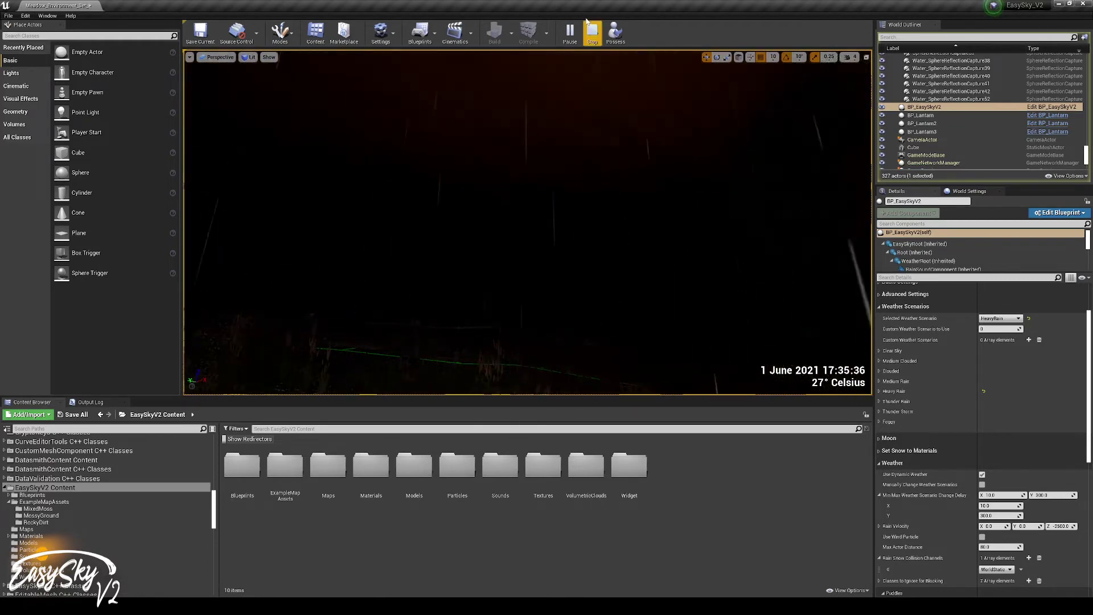
{"action": "left_click", "coordinate": [592, 33]}
Collapse the Weather category, expand the Debug category and set Show Debug Of Type to DynamicWeather.
{"action": "left_click", "coordinate": [892, 463]}
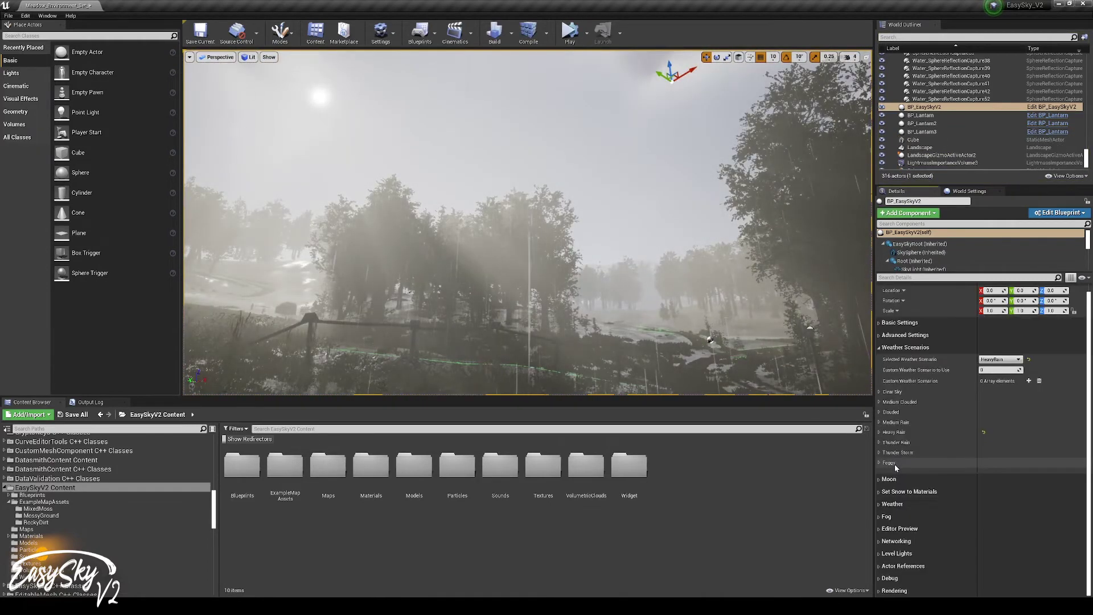
{"action": "left_click", "coordinate": [890, 577]}
{"action": "scroll", "coordinate": [899, 574], "scroll_direction": "down", "scroll_amount": 1}
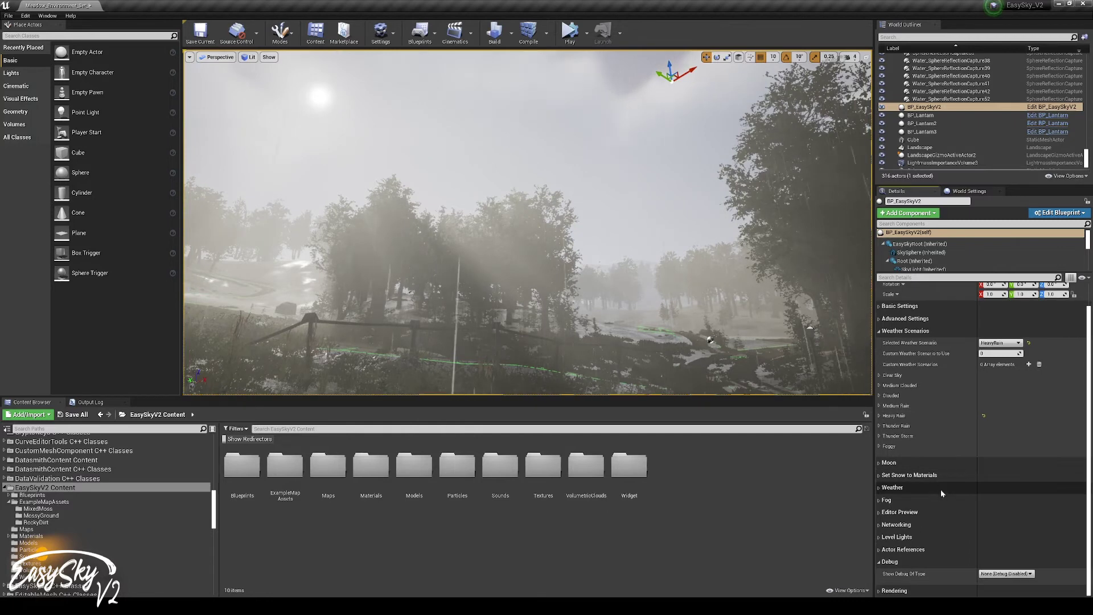
{"action": "left_click", "coordinate": [1005, 574]}
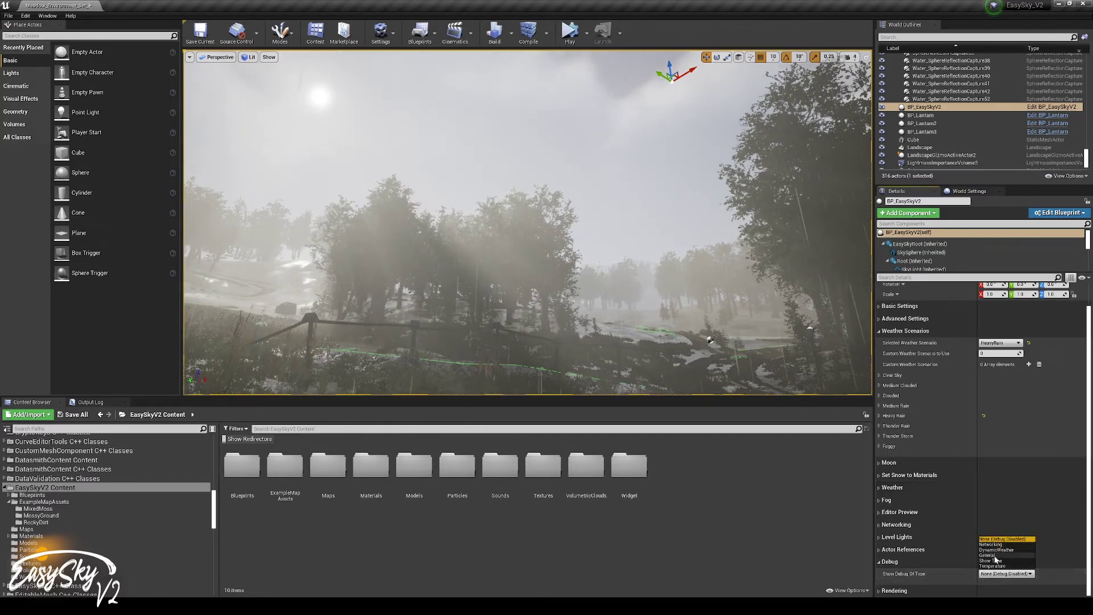
{"action": "left_click", "coordinate": [995, 550]}
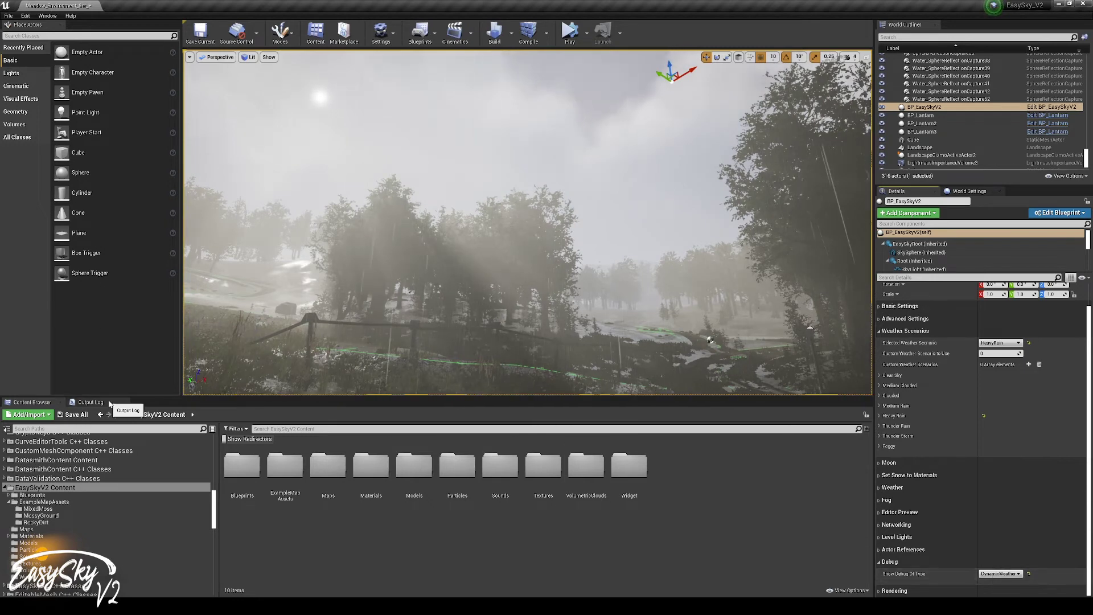
Show the Output Log and clear its existing messages.
{"action": "left_click", "coordinate": [110, 404]}
{"action": "right_click", "coordinate": [303, 475]}
{"action": "left_click", "coordinate": [328, 482]}
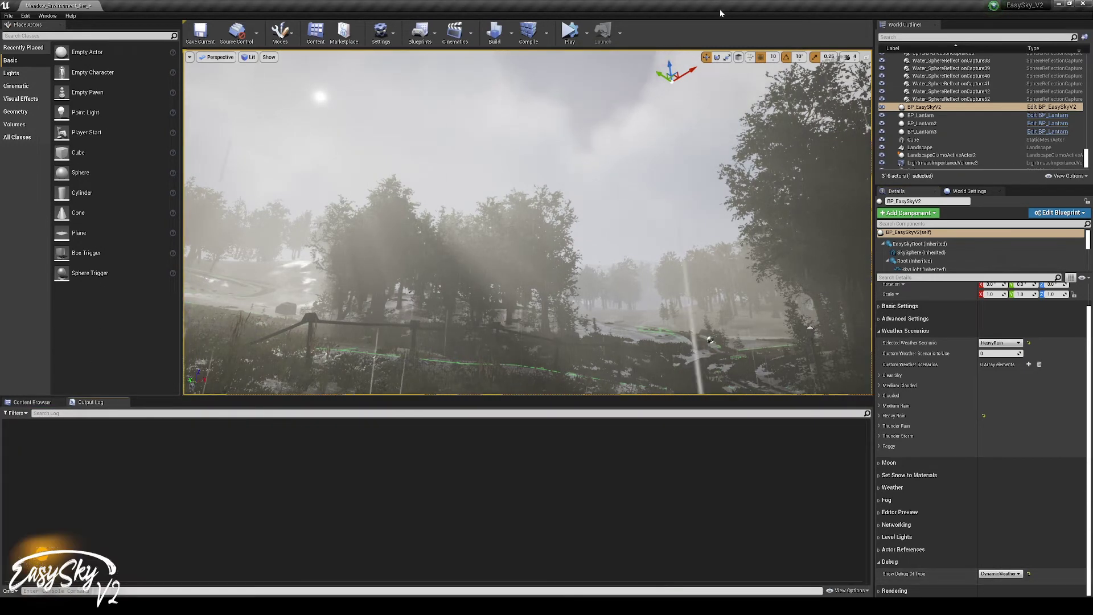
Simulate the level and watch the dynamic weather transitions in the viewport and the Output Log.
{"action": "left_click", "coordinate": [568, 35]}
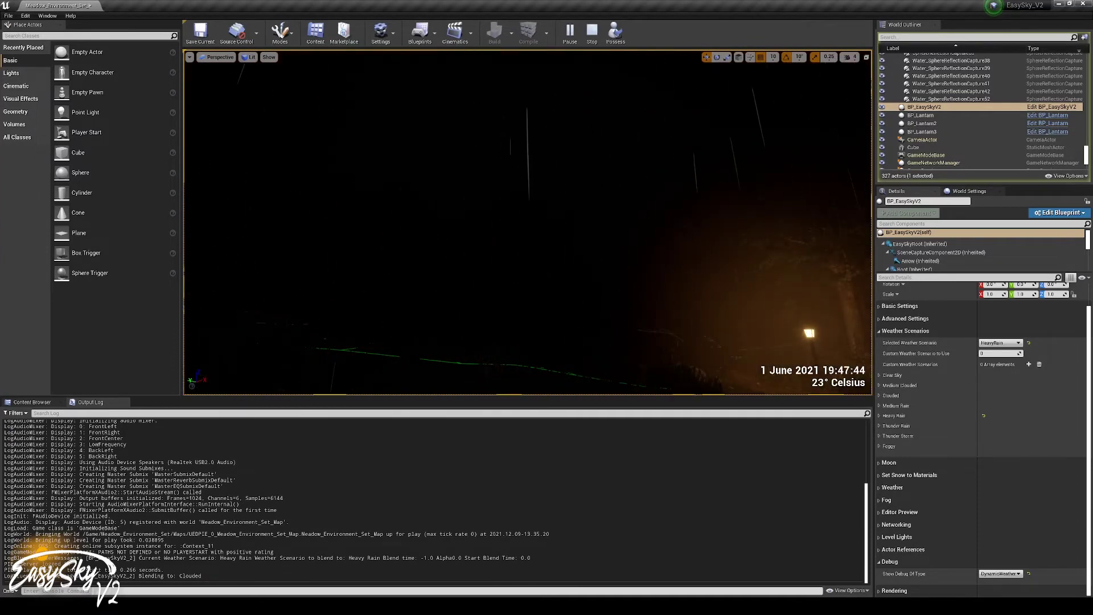
{"action": "right_click_drag", "start_coordinate": [512, 371], "coordinate": [540, 399]}
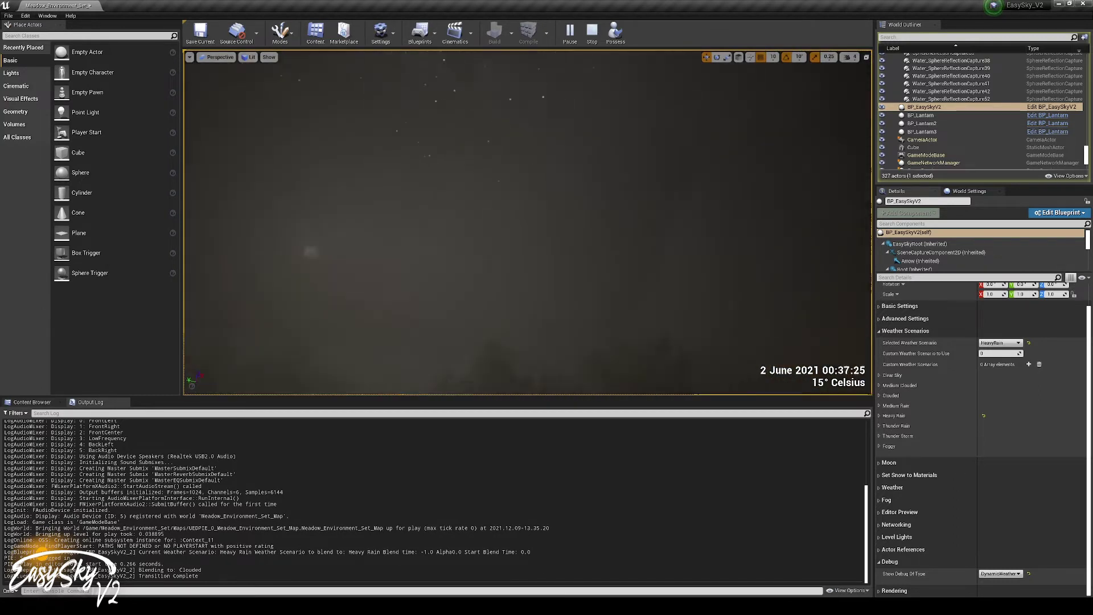
{"action": "right_click_drag", "start_coordinate": [649, 256], "coordinate": [626, 259]}
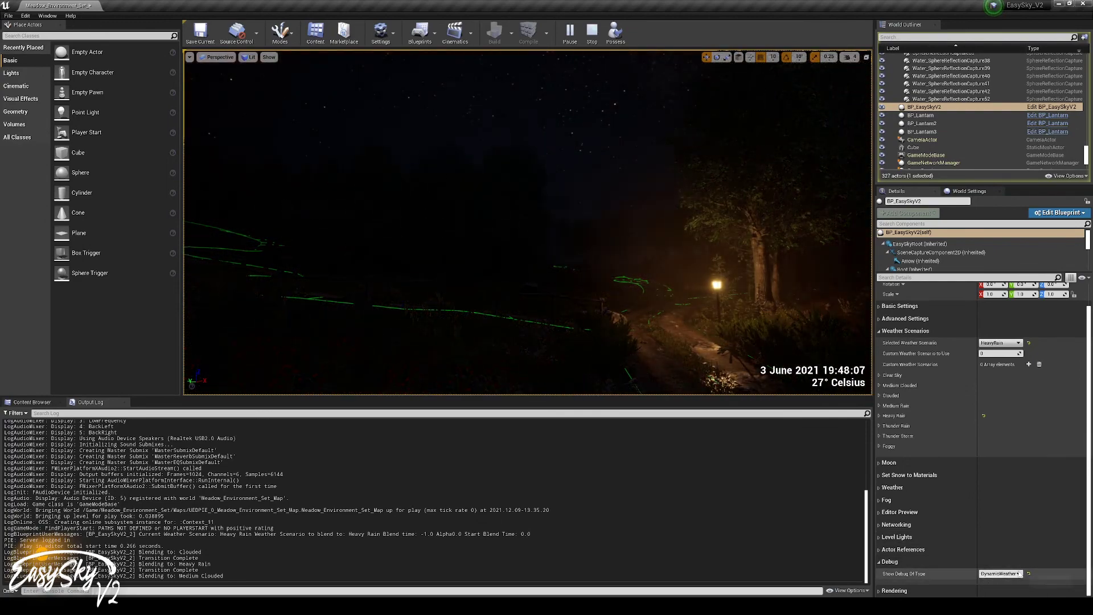
Open the Show Debug Of Type options while the simulation is running.
{"action": "left_click", "coordinate": [1018, 574]}
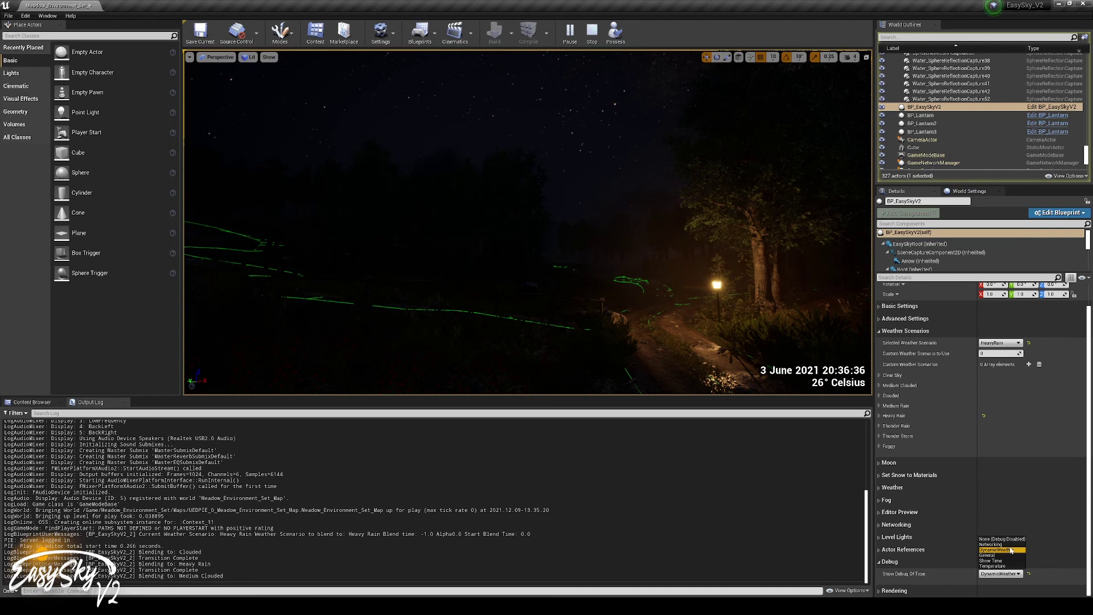